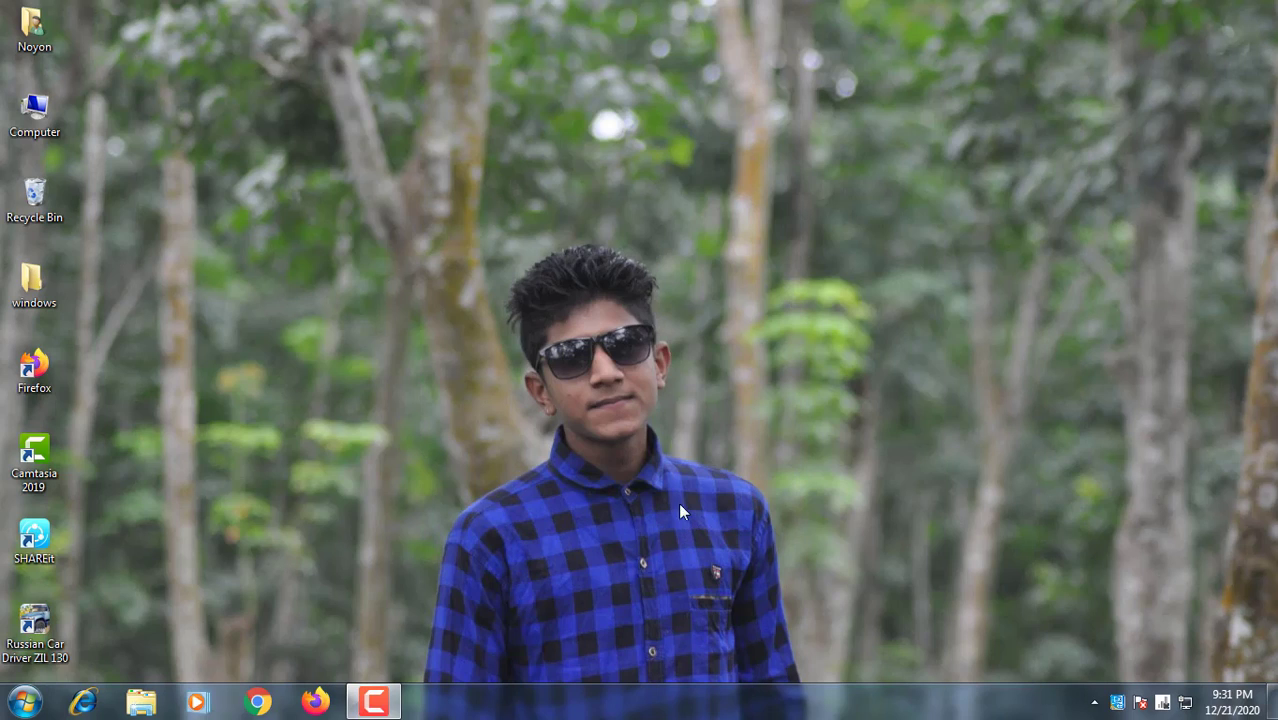
# Open the blogger.com website in Chrome
pyautogui.click(252, 703)
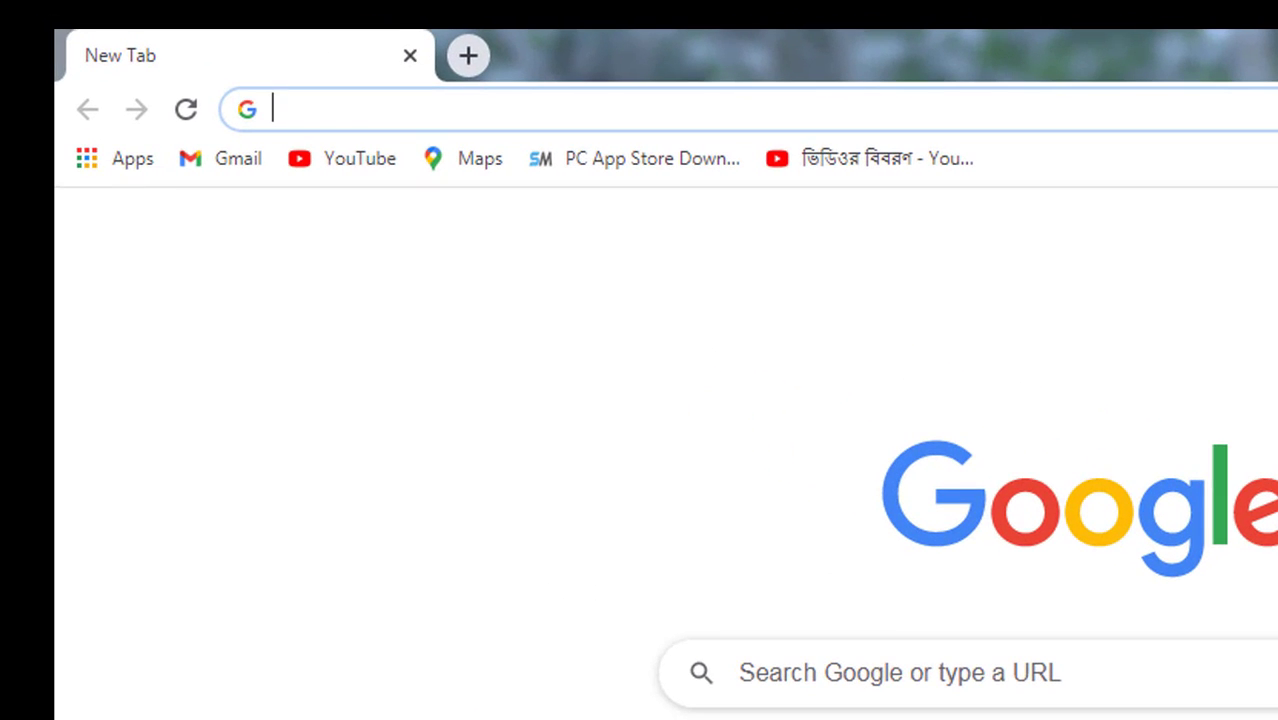
pyautogui.click(374, 106)
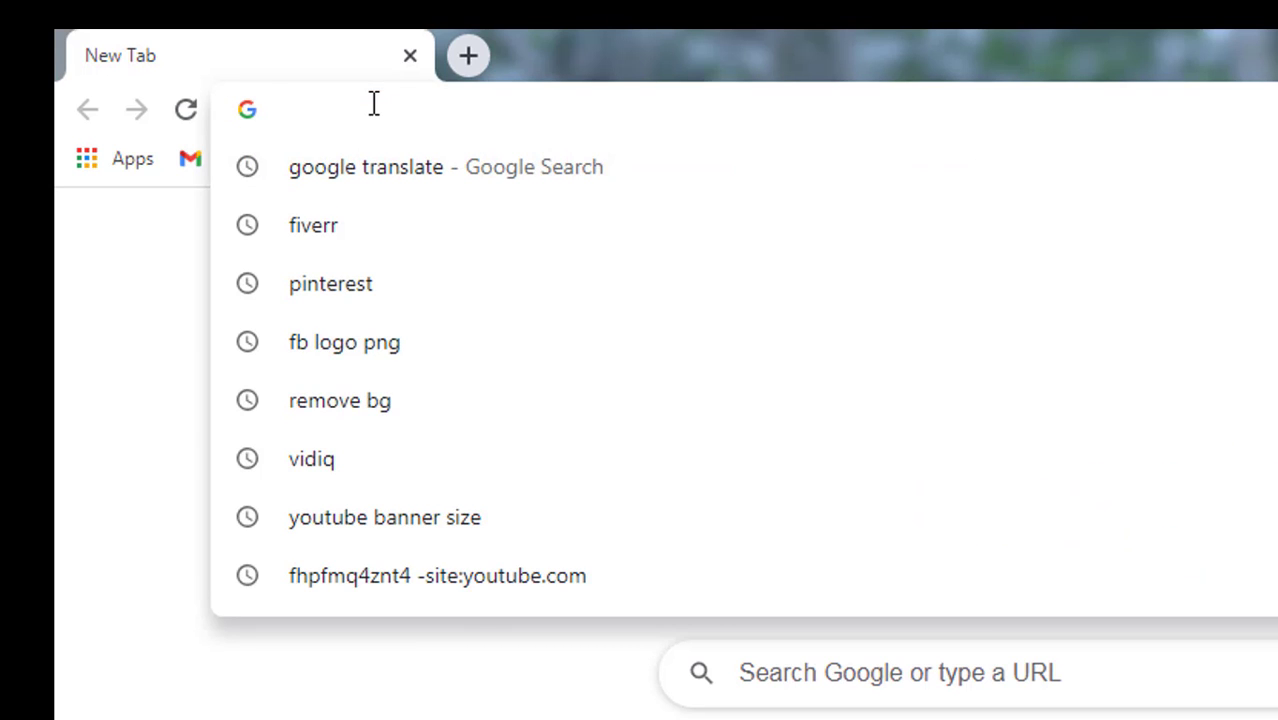
pyautogui.write('bl')
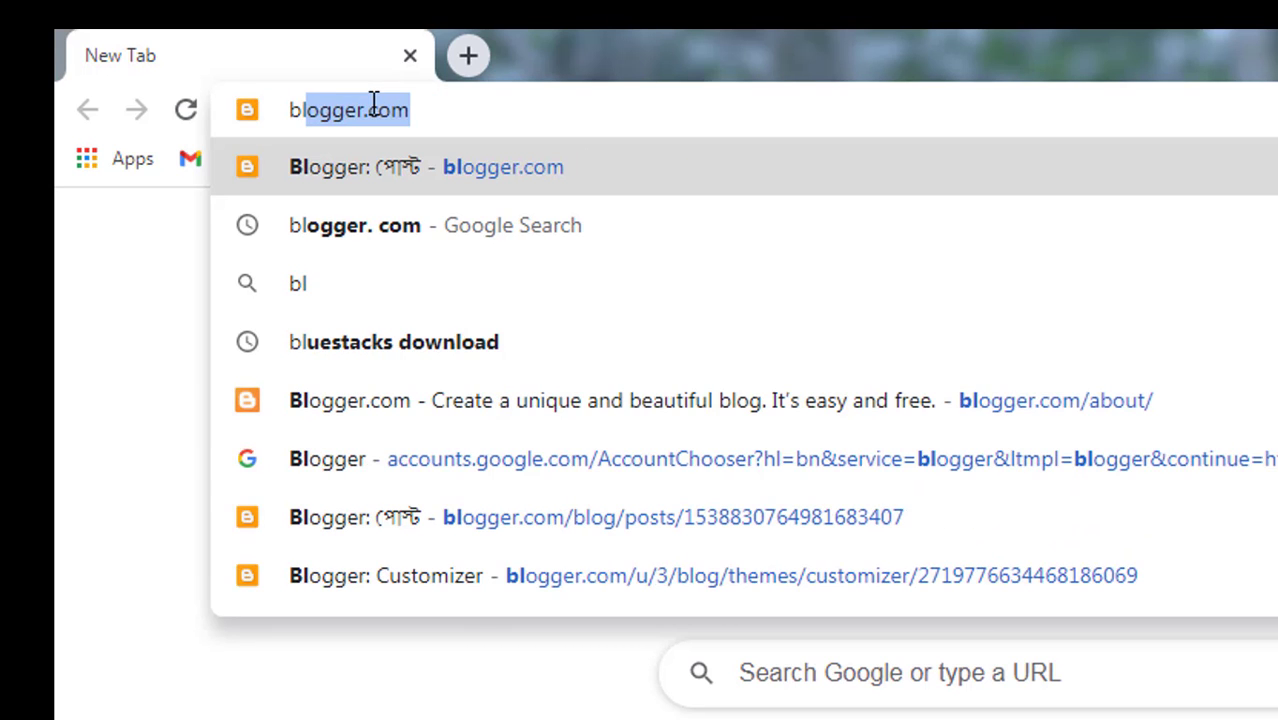
pyautogui.write('ogger')
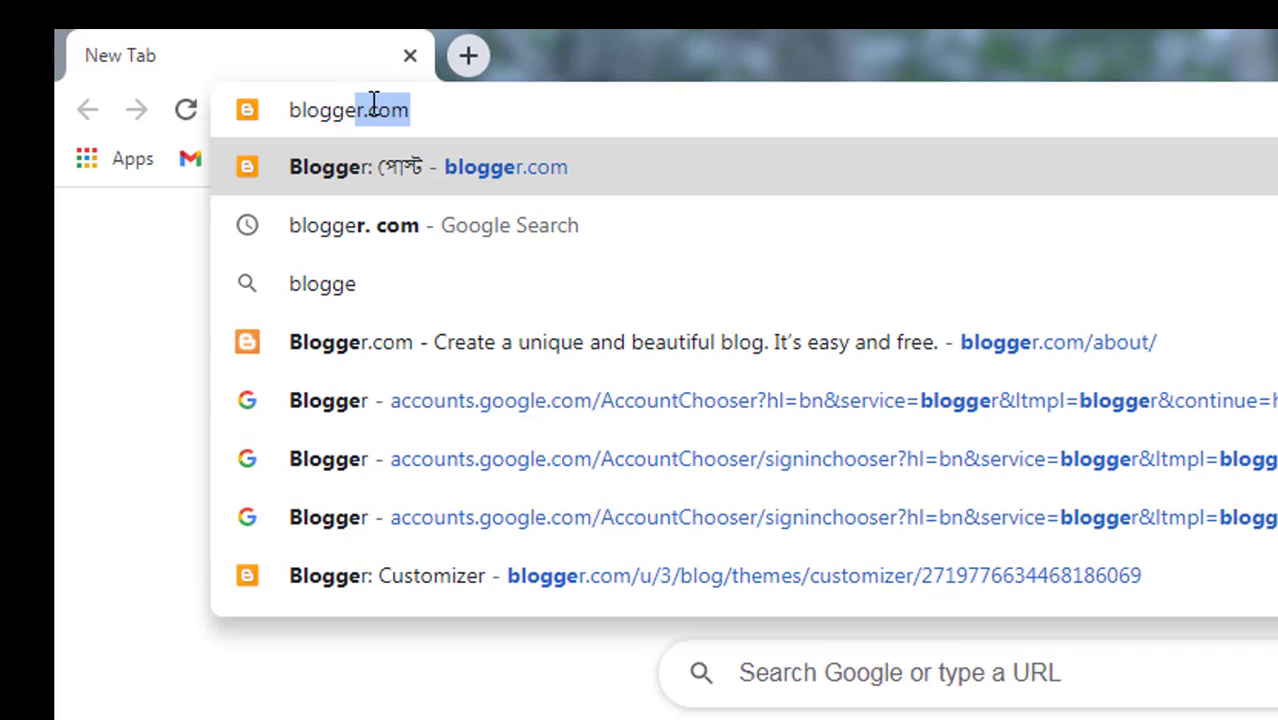
pyautogui.write('.com')
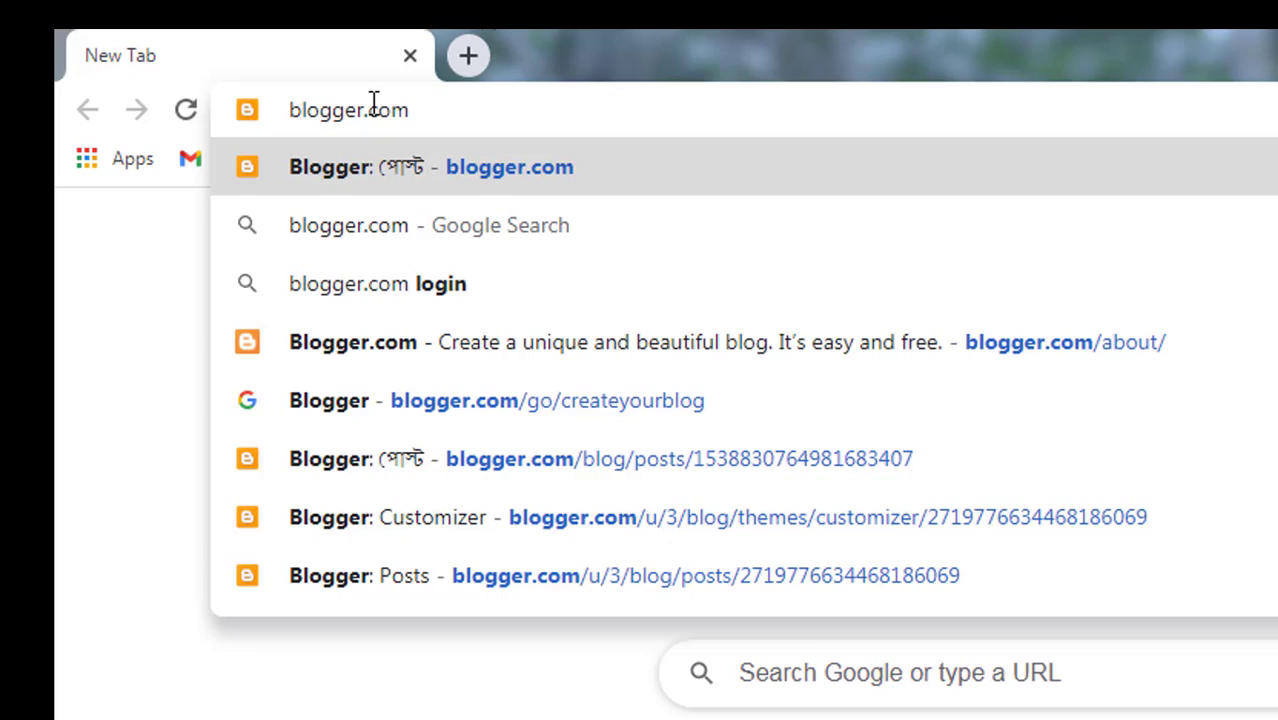
pyautogui.press('Return')
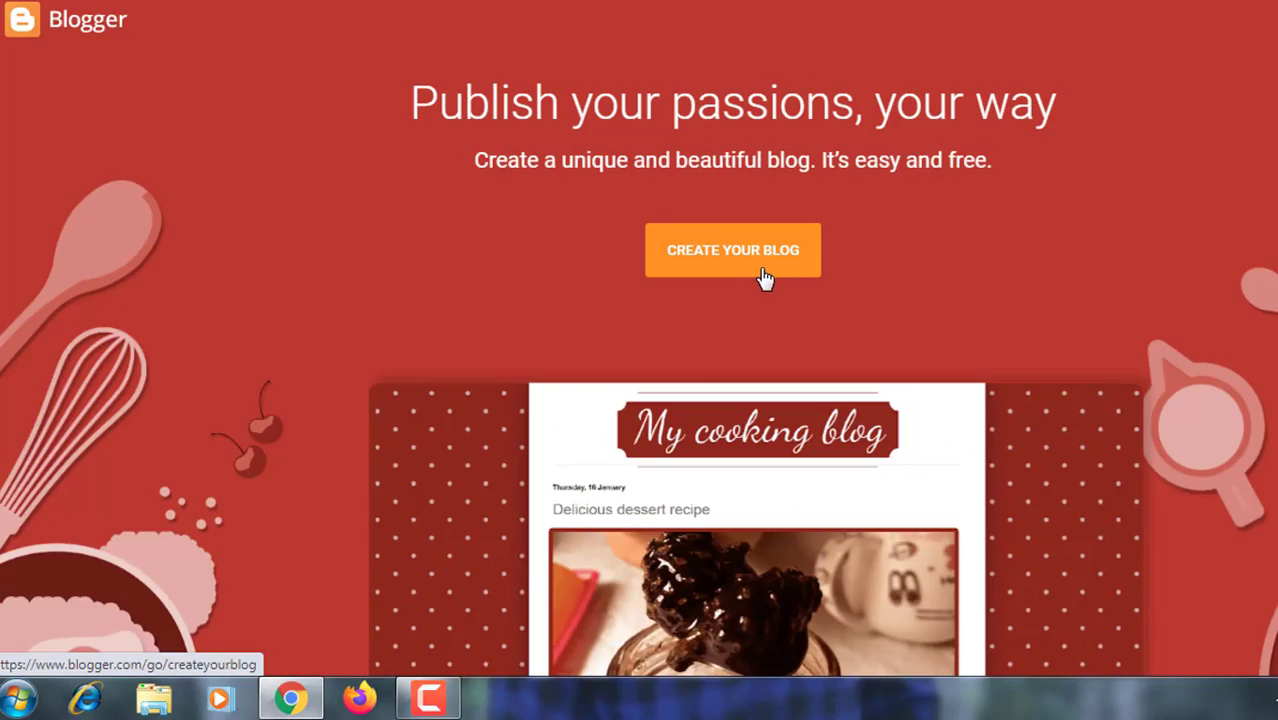
# Start creating a blog with one of the listed Google accounts and title it Bangle News 360
pyautogui.click(731, 274)
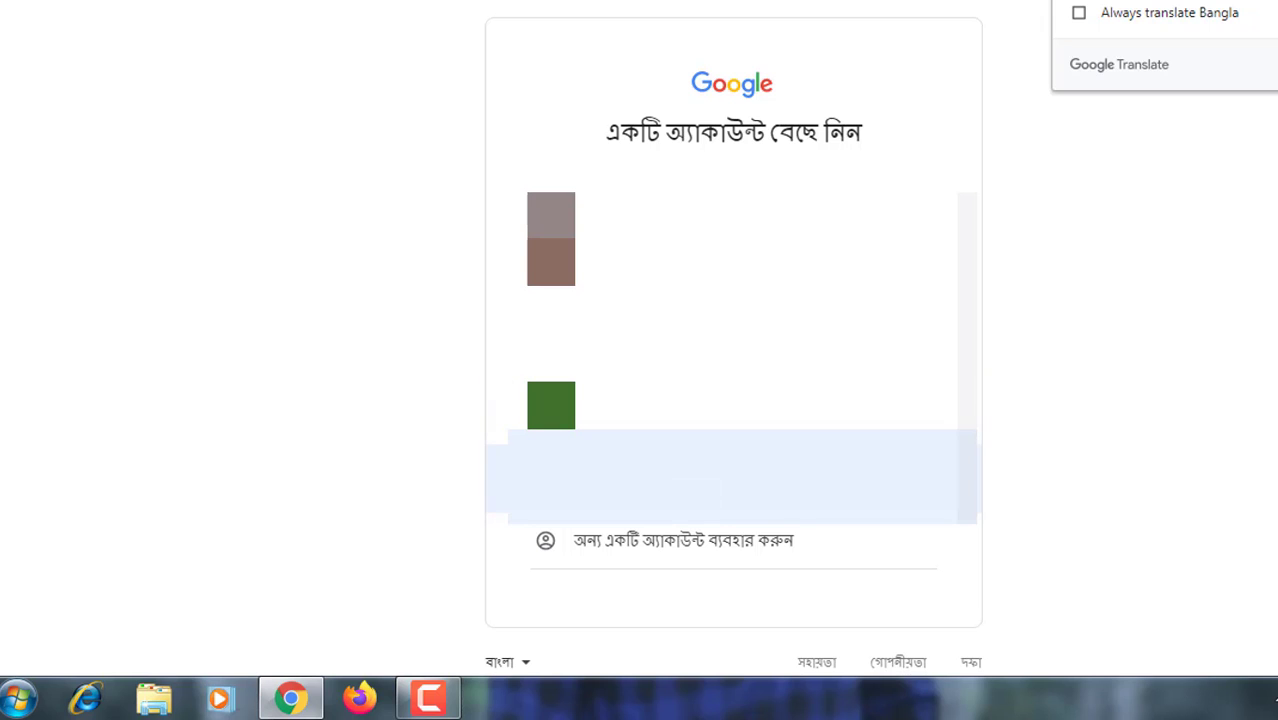
pyautogui.click(692, 495)
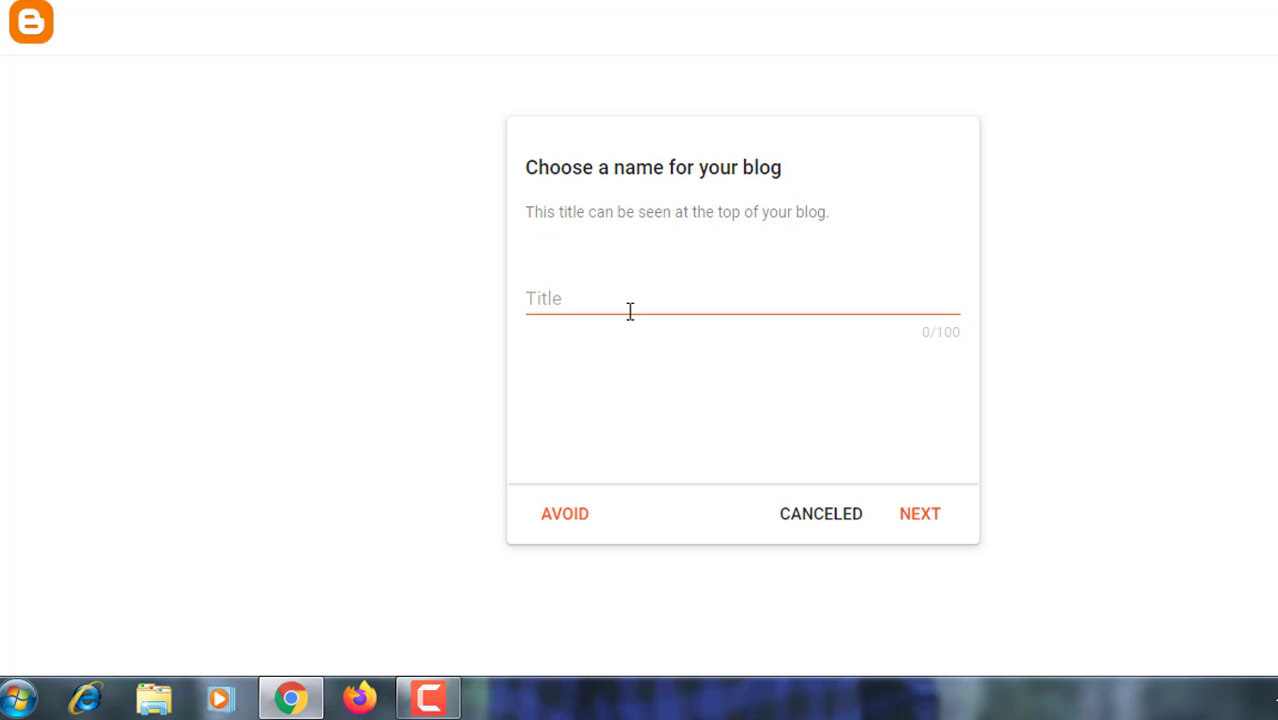
pyautogui.click(602, 295)
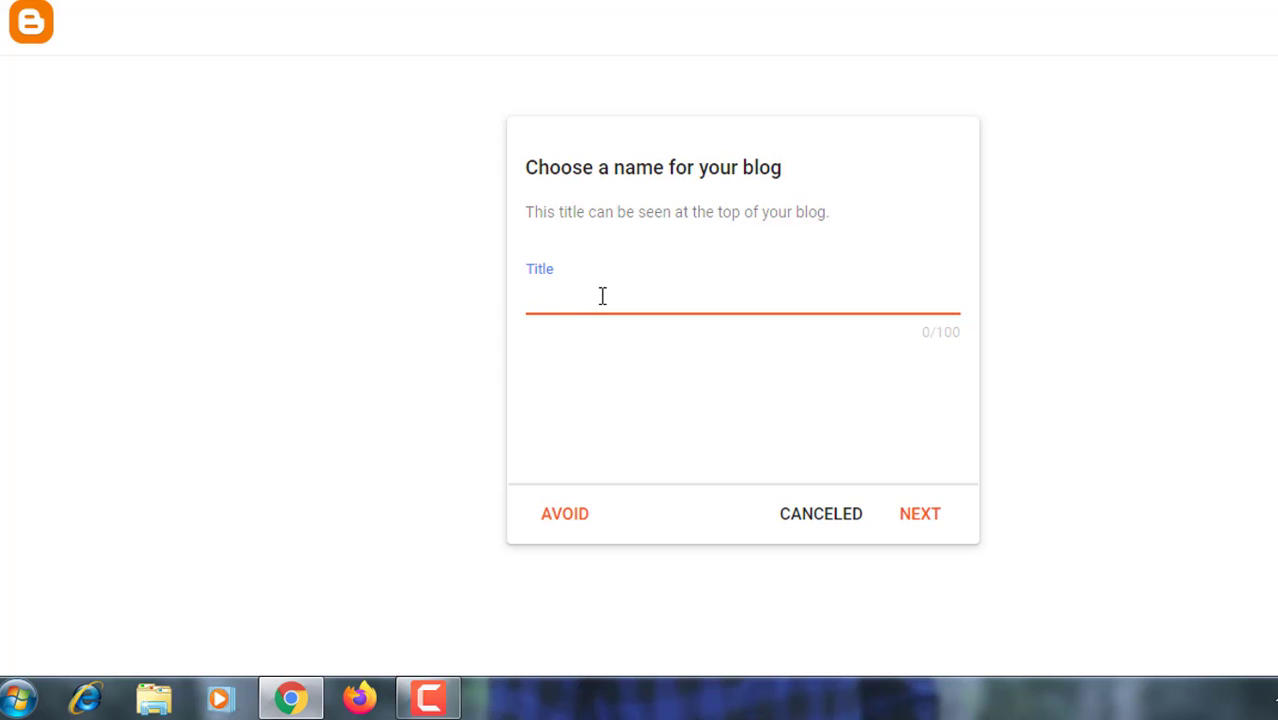
pyautogui.write('News')
pyautogui.click(925, 520)
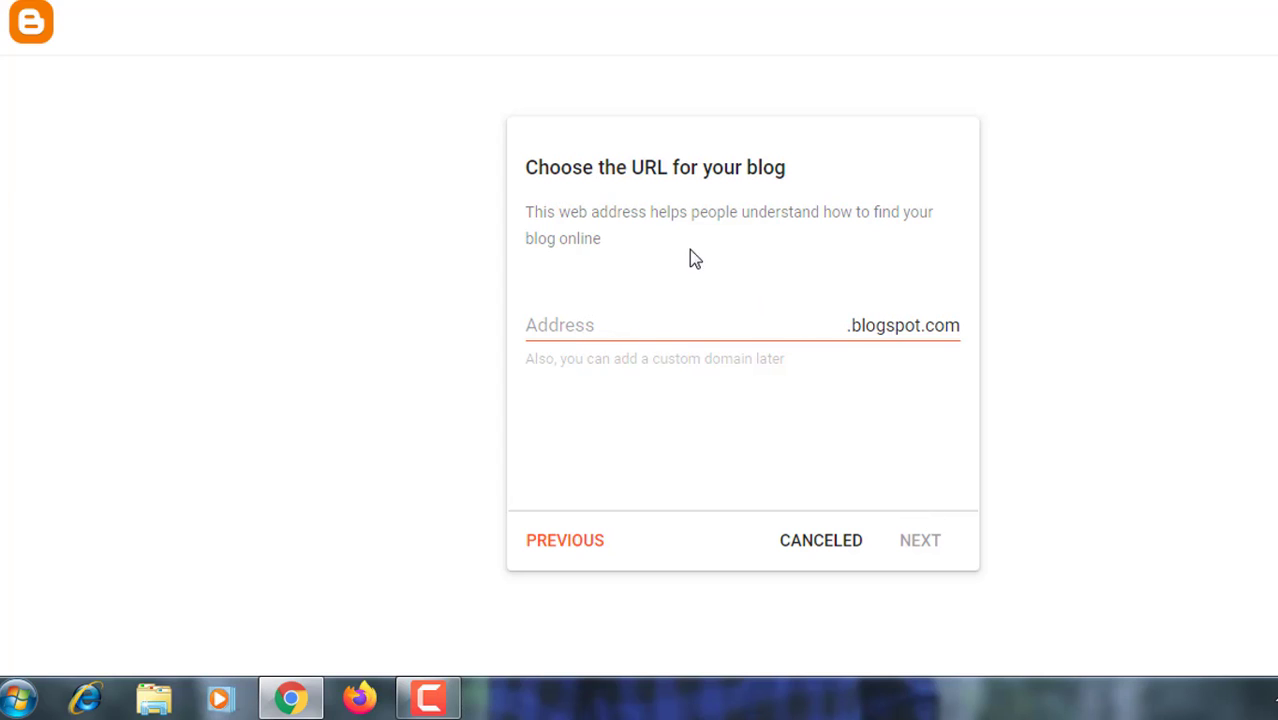
# Set the blog's blogspot.com address to the owner's first name followed by "website" and continue
pyautogui.click(564, 325)
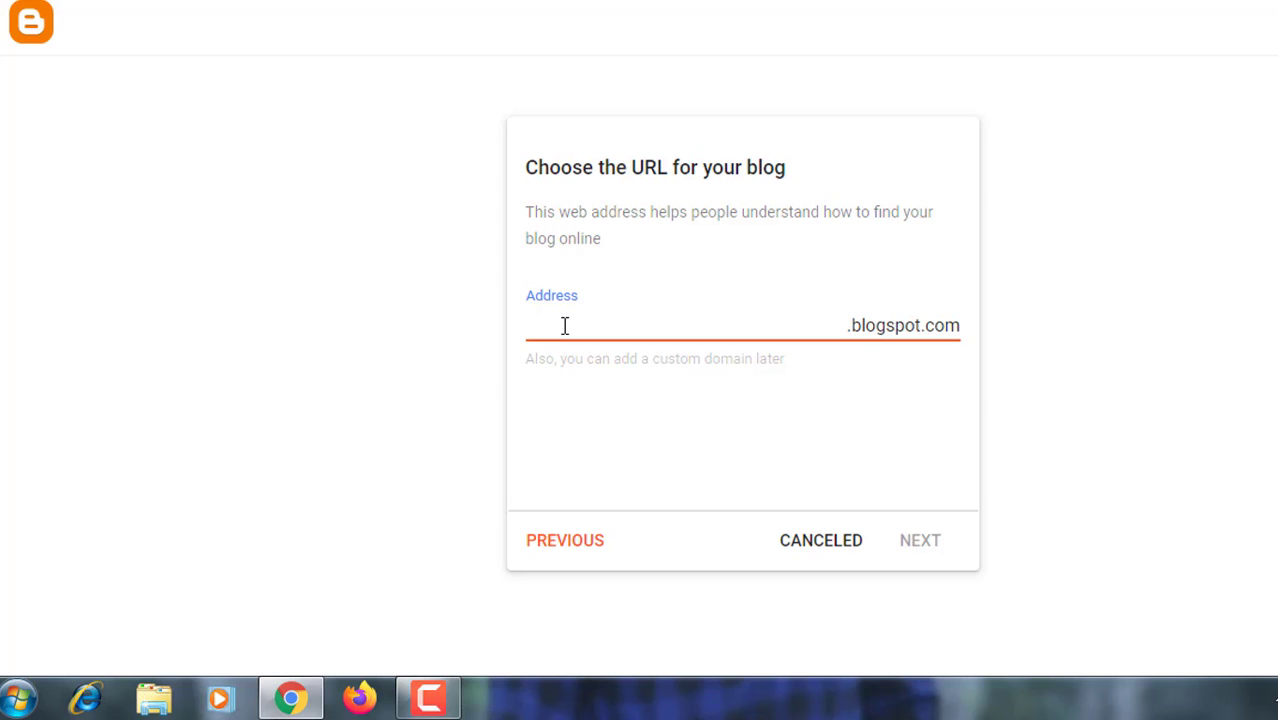
pyautogui.write('N bang')
pyautogui.press('BackSpace')
pyautogui.press('BackSpace')
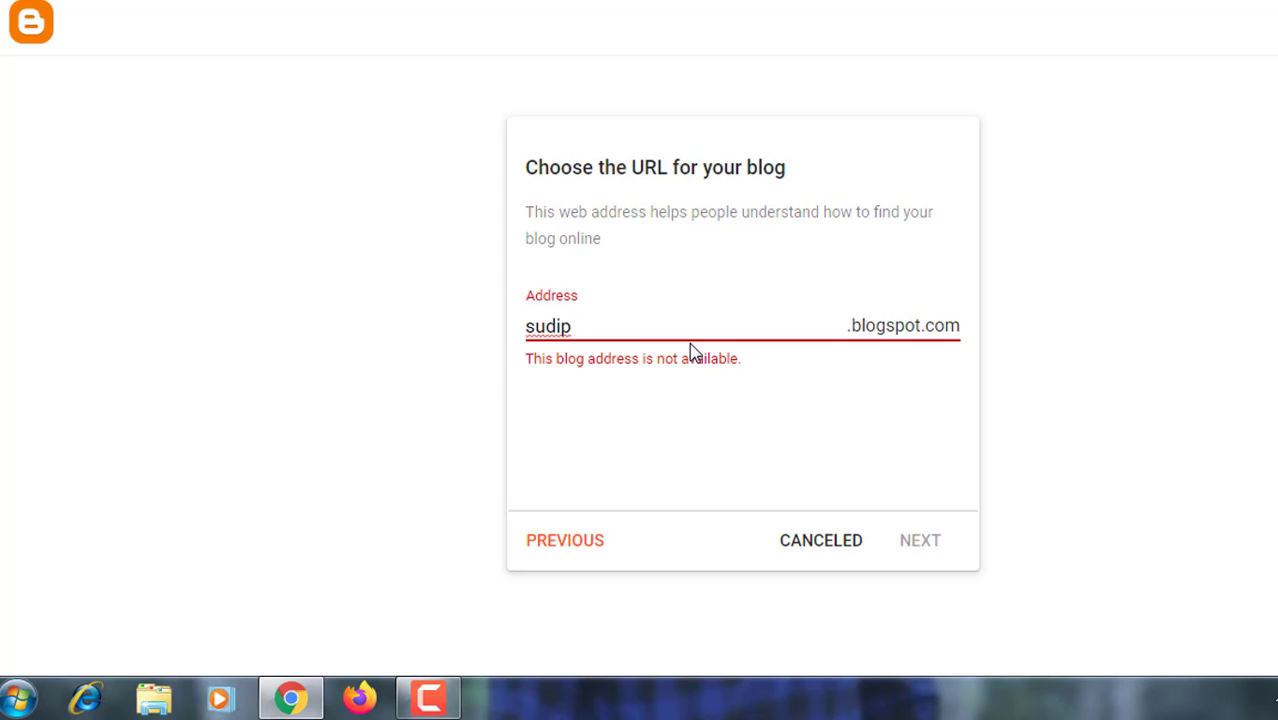
pyautogui.write('we')
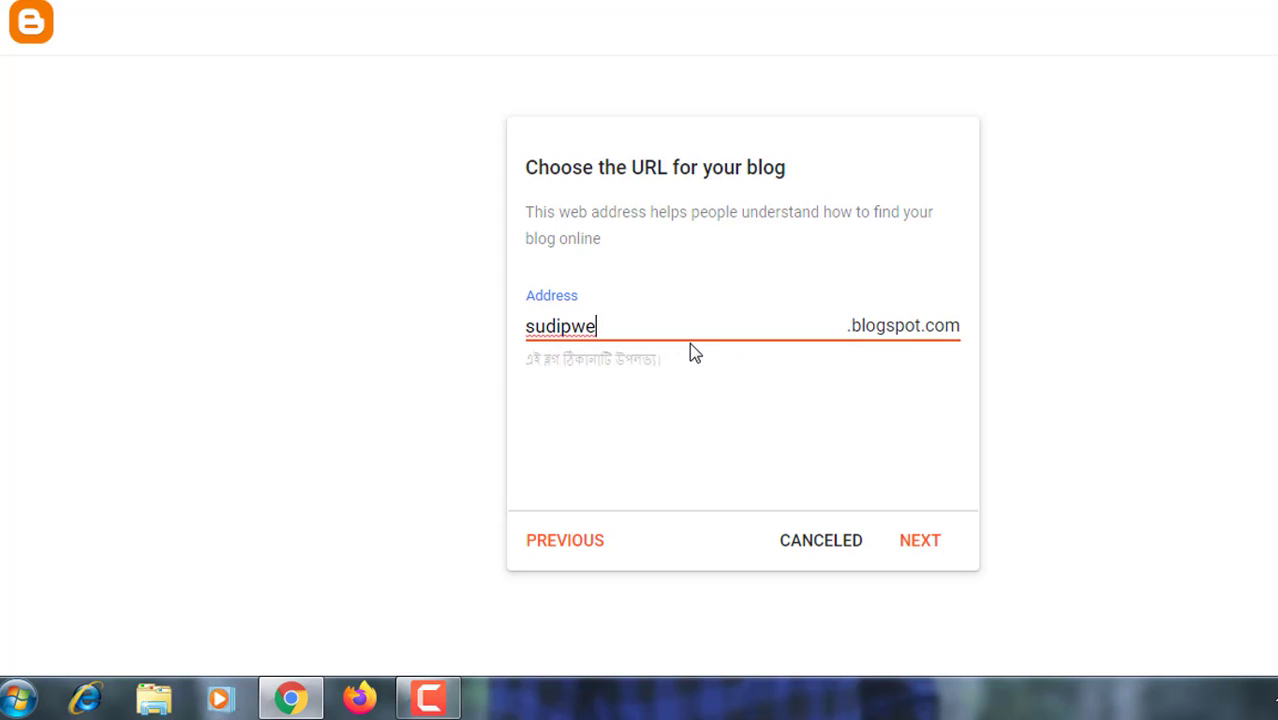
pyautogui.write('bsite')
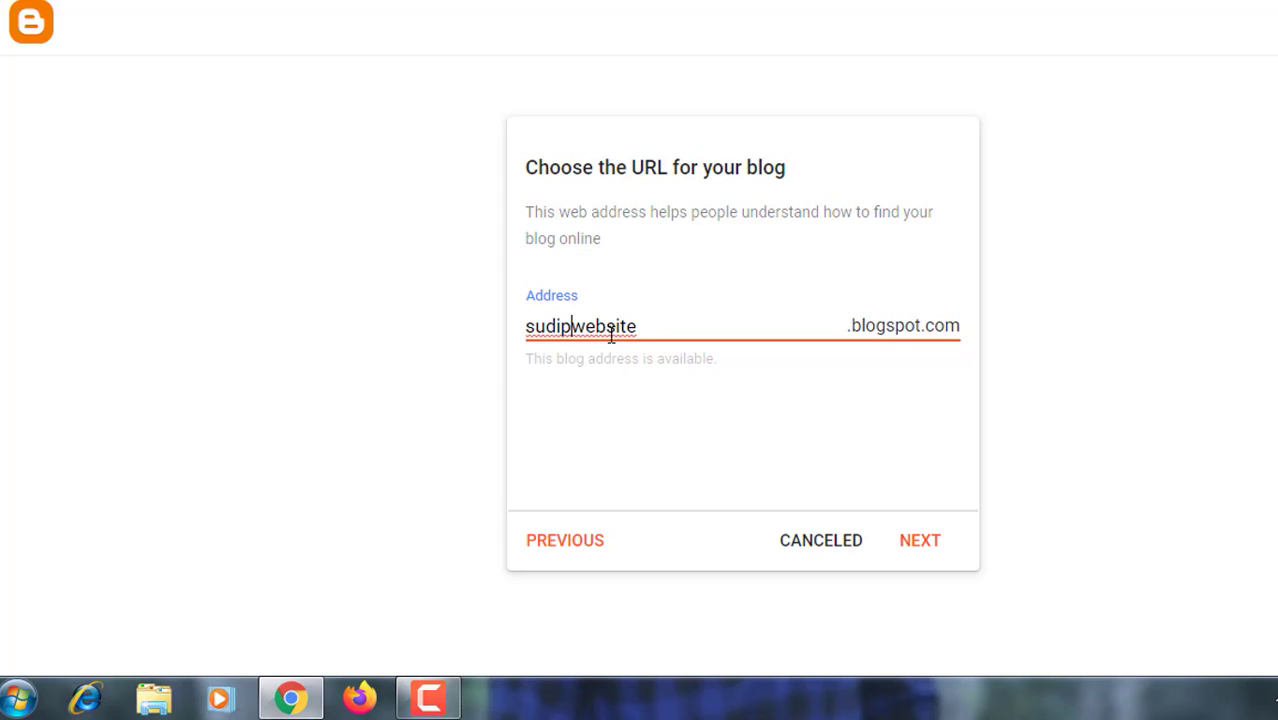
pyautogui.click(500, 330)
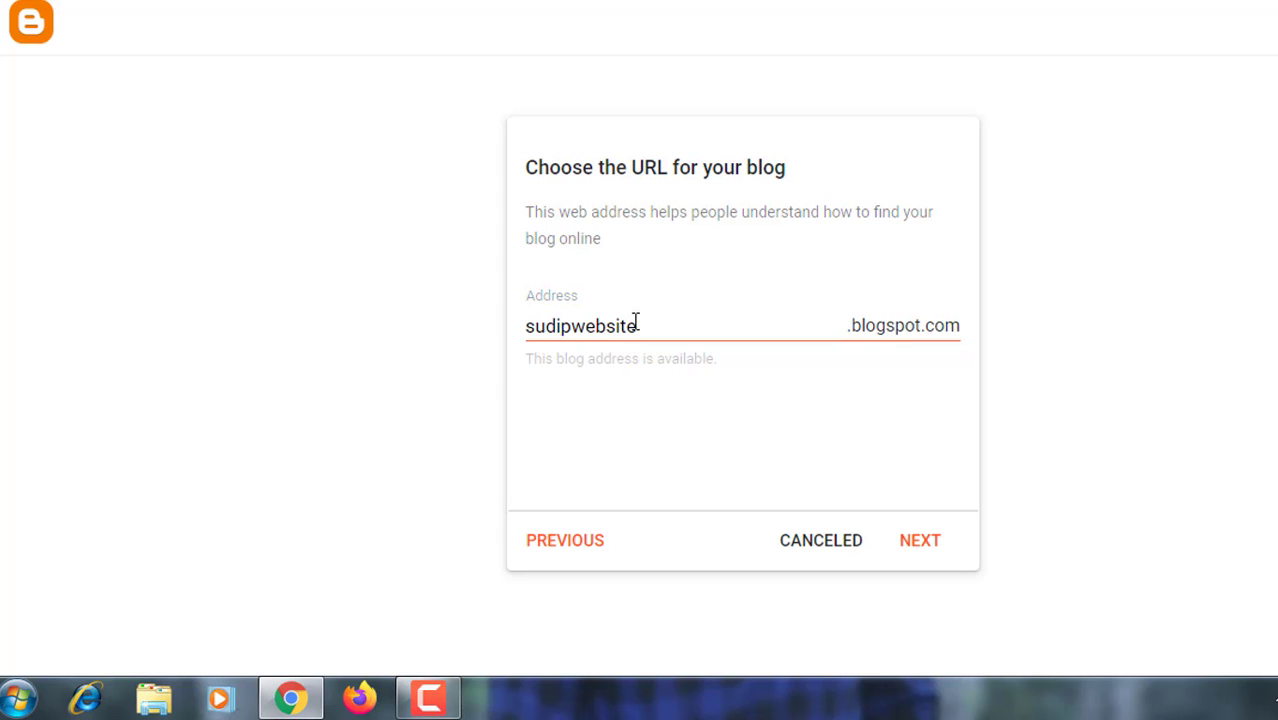
pyautogui.moveTo(639, 327); pyautogui.dragTo(505, 357)
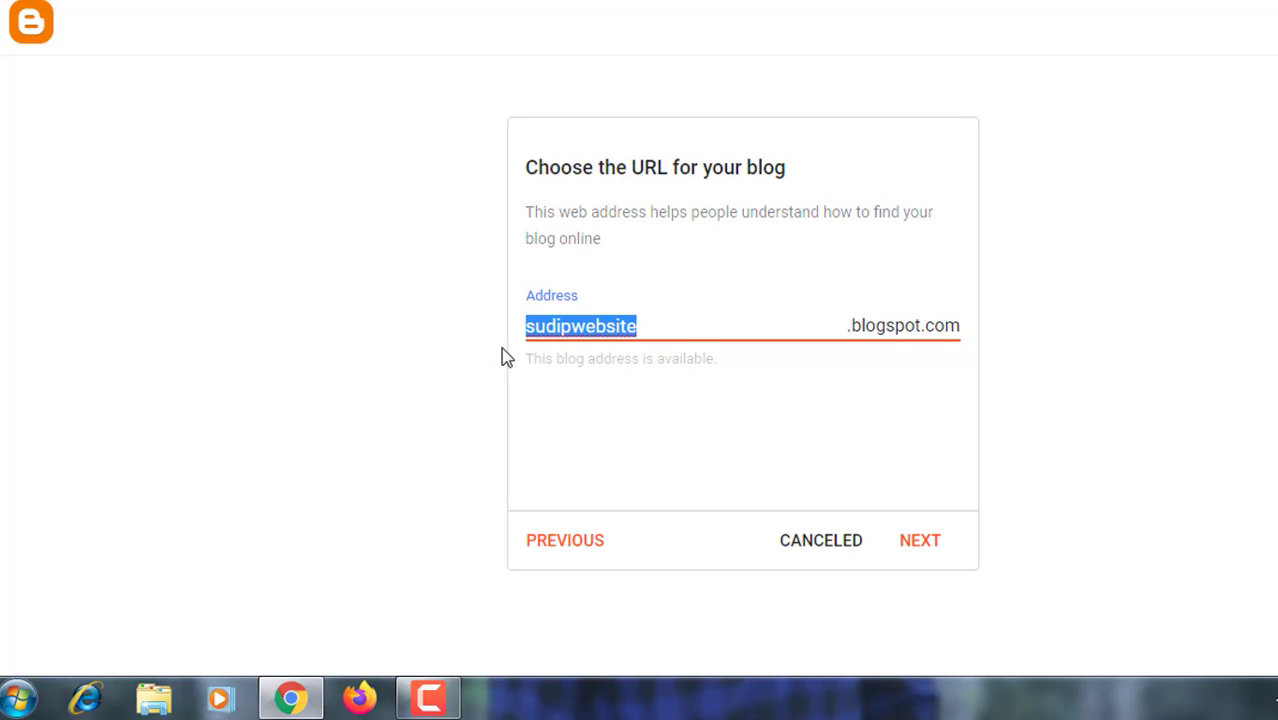
pyautogui.click(664, 321)
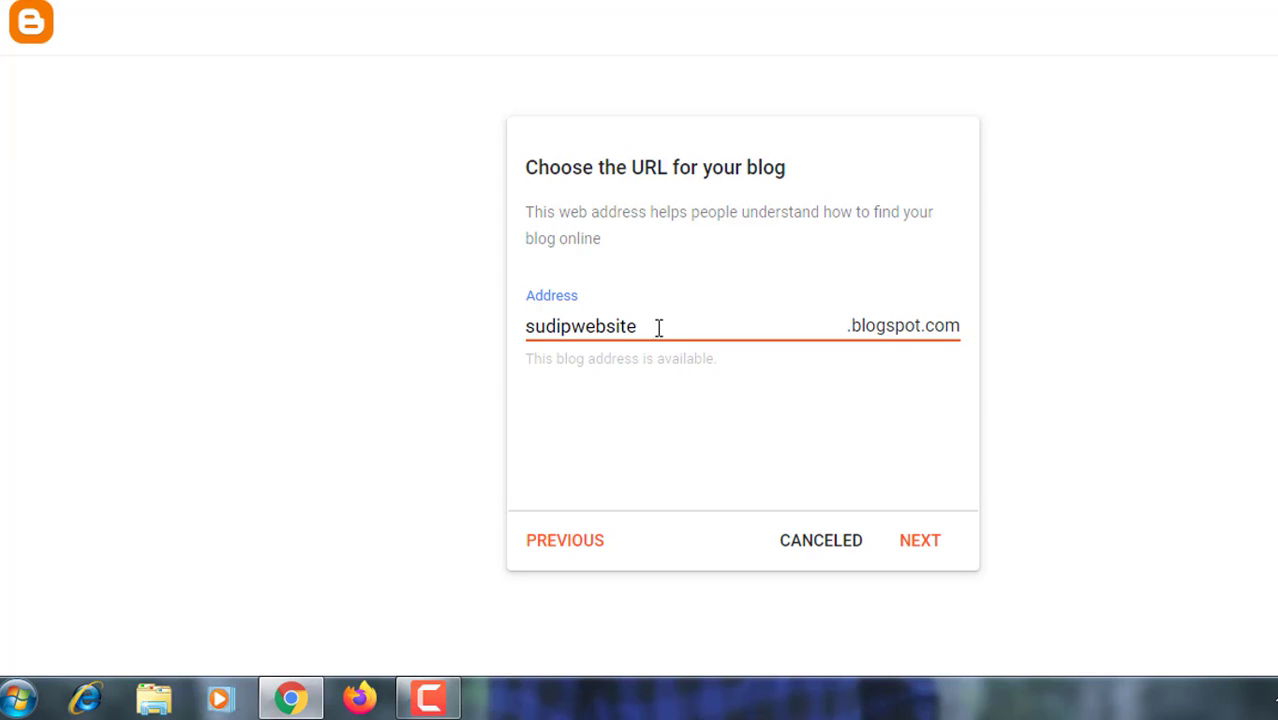
pyautogui.click(915, 541)
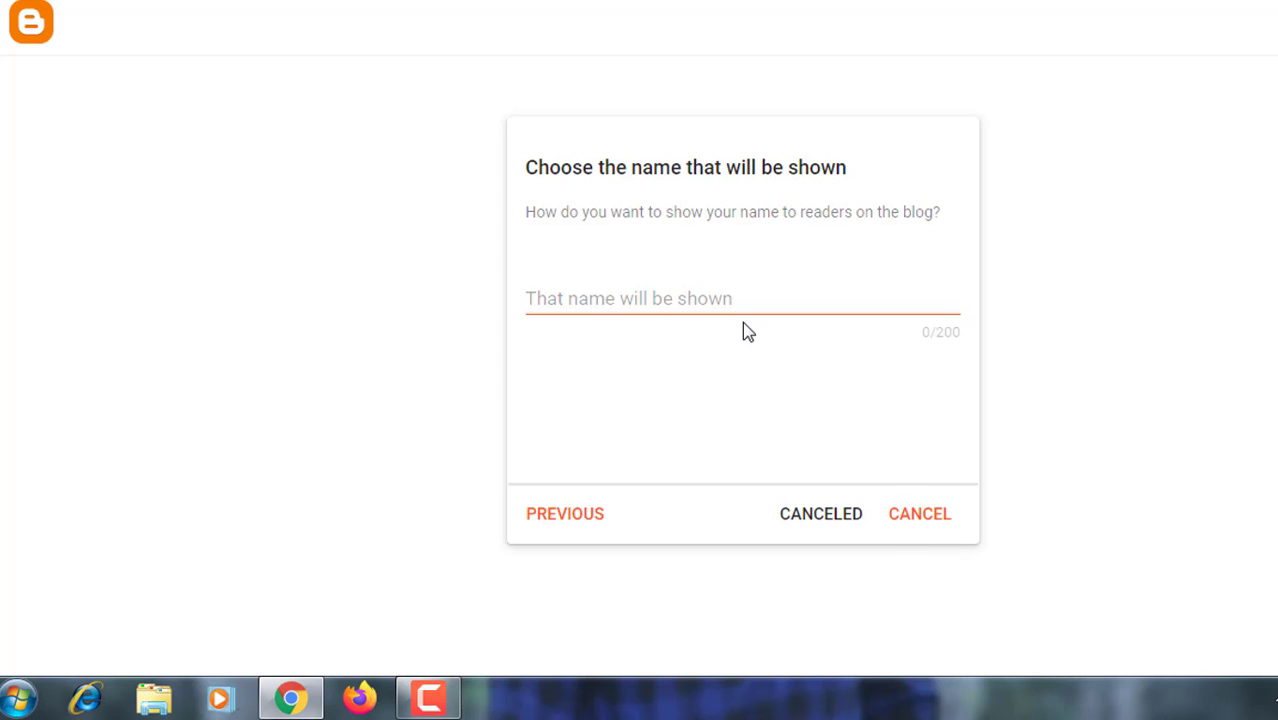
# Enter the display name shown to readers and finish creating the blog
pyautogui.click(586, 299)
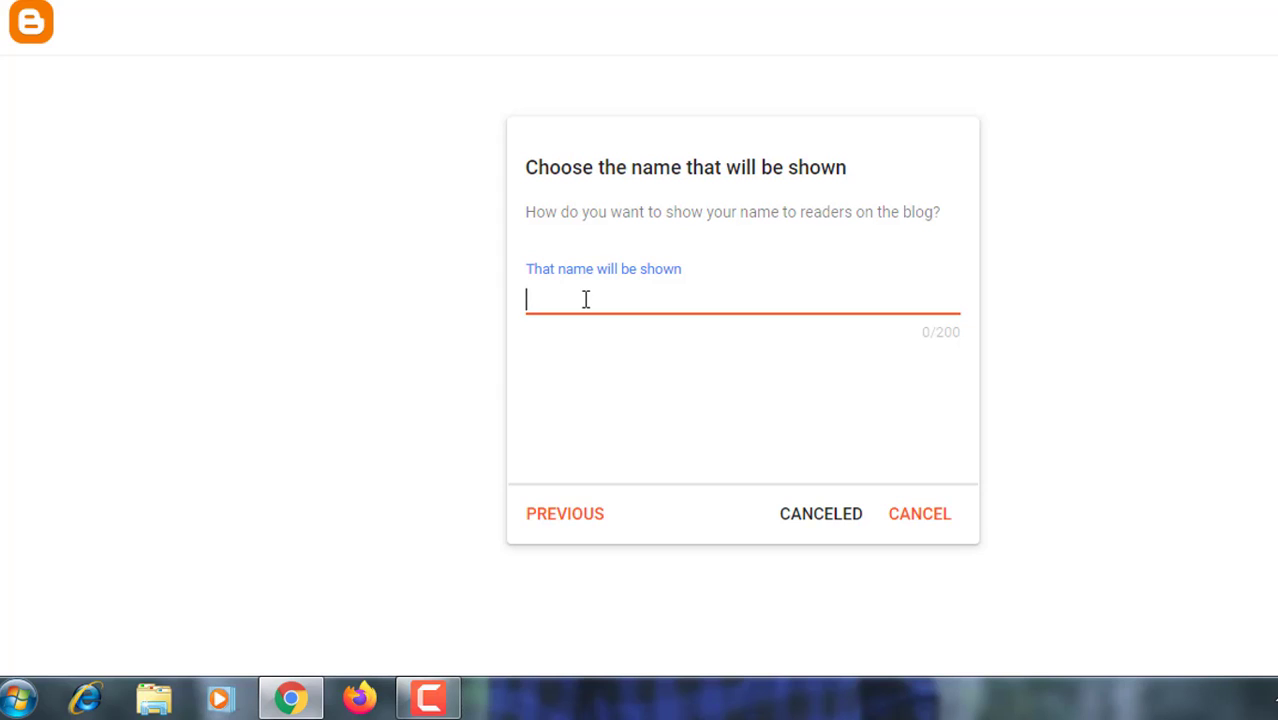
pyautogui.write('sudip')
pyautogui.click(826, 530)
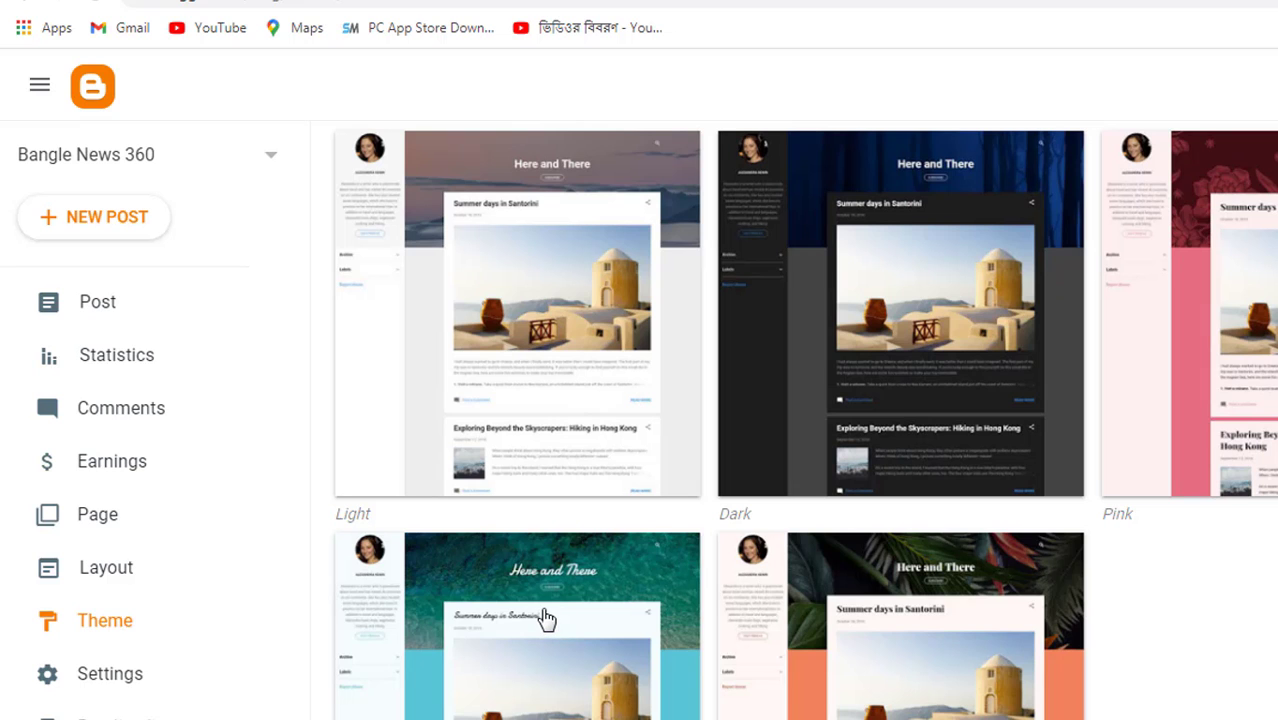
# Apply the Contempo Aqua theme to the blog
pyautogui.scroll(-2, 546, 618)
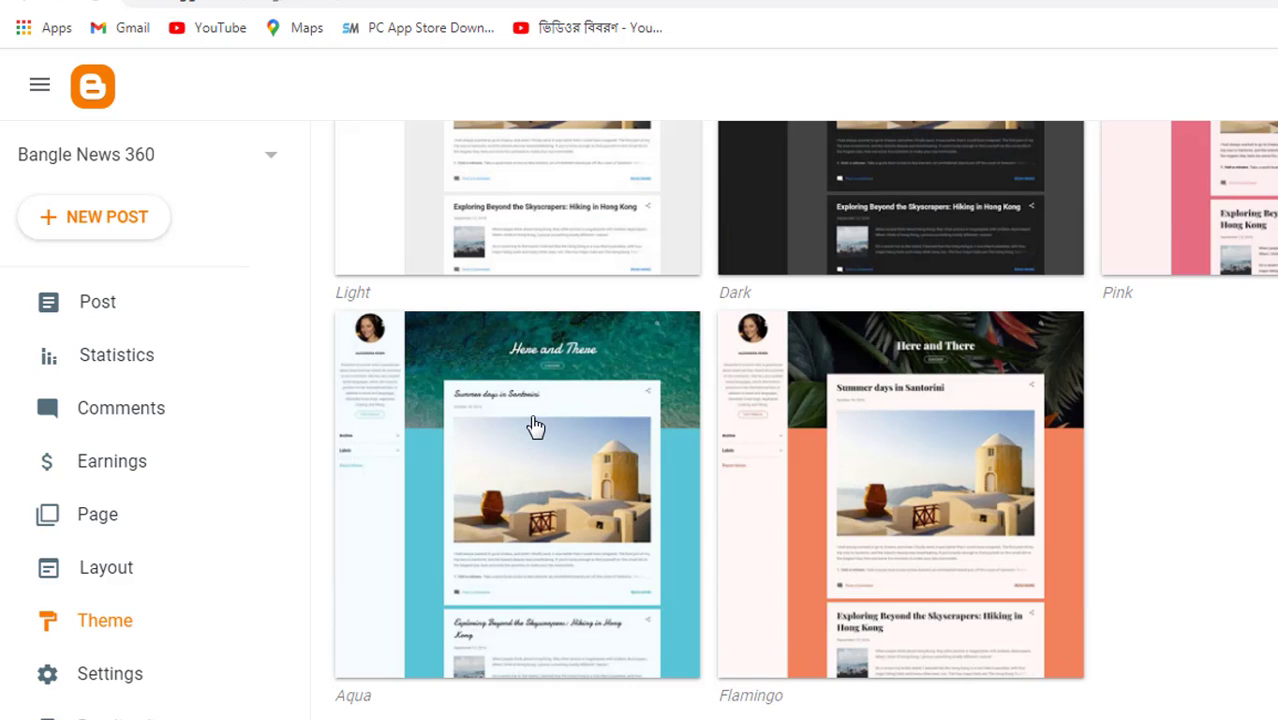
pyautogui.click(533, 425)
pyautogui.scroll(-1, 536, 427)
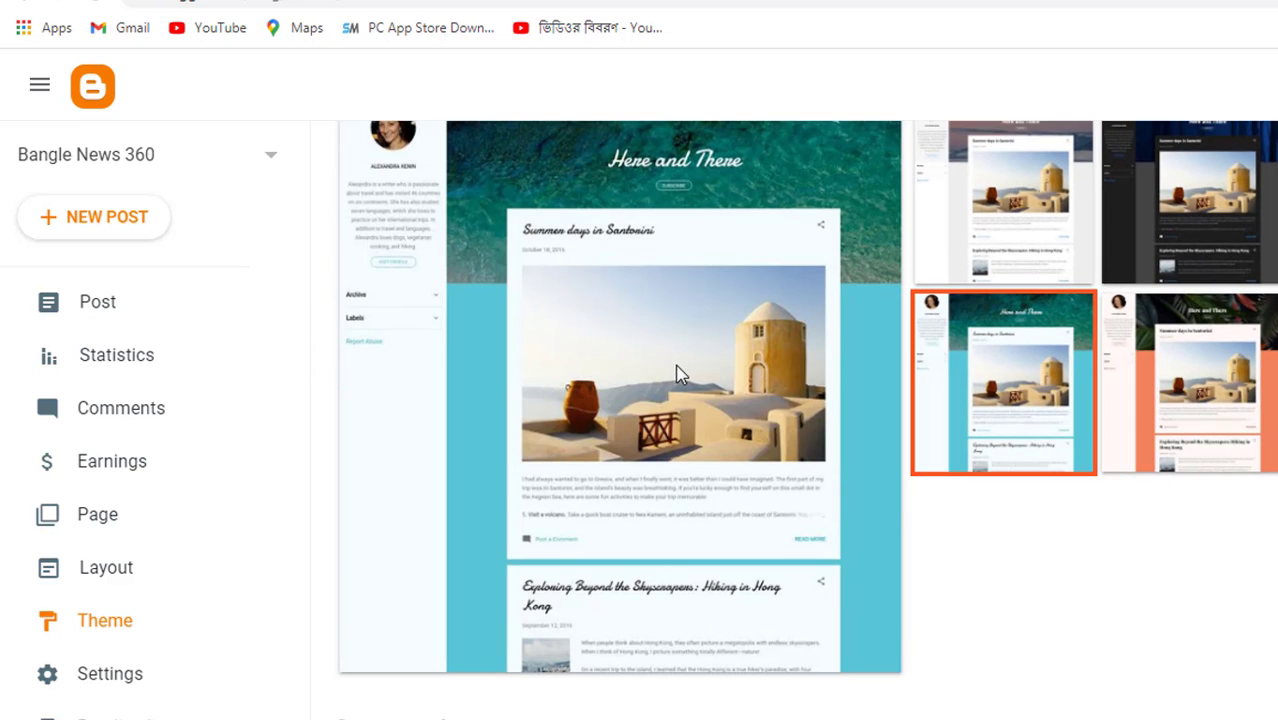
pyautogui.scroll(-3, 676, 374)
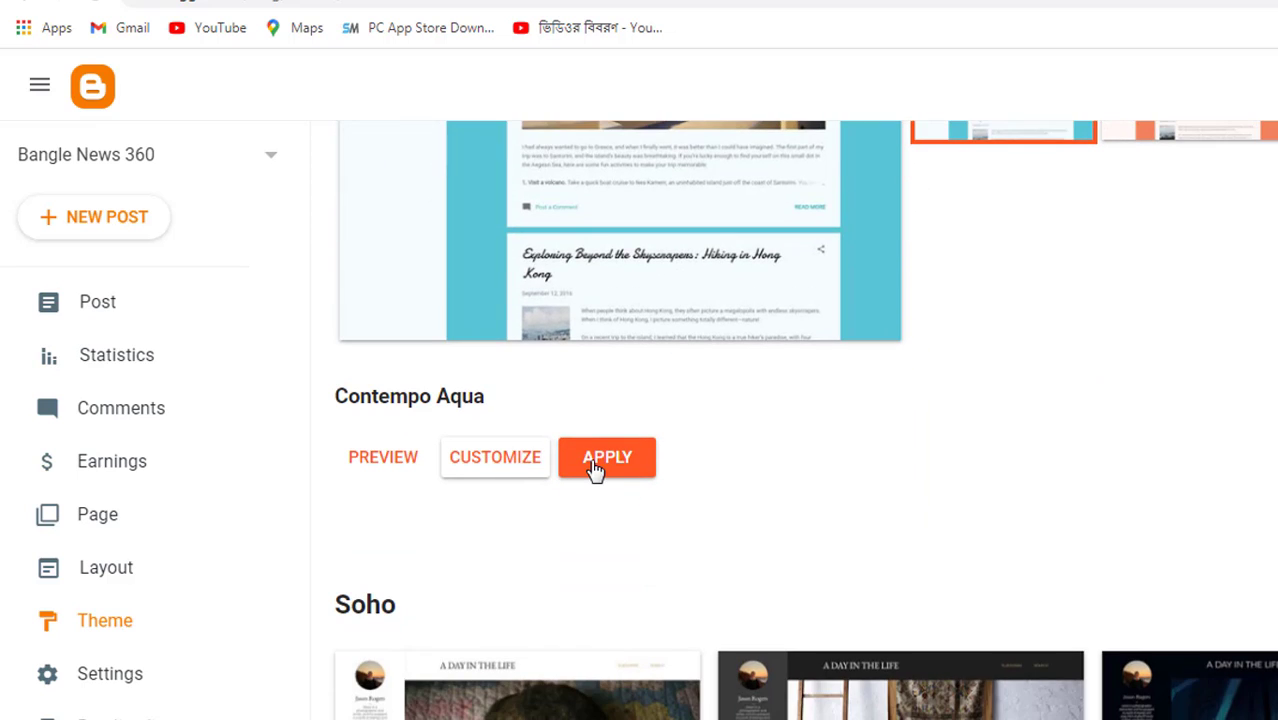
pyautogui.click(596, 468)
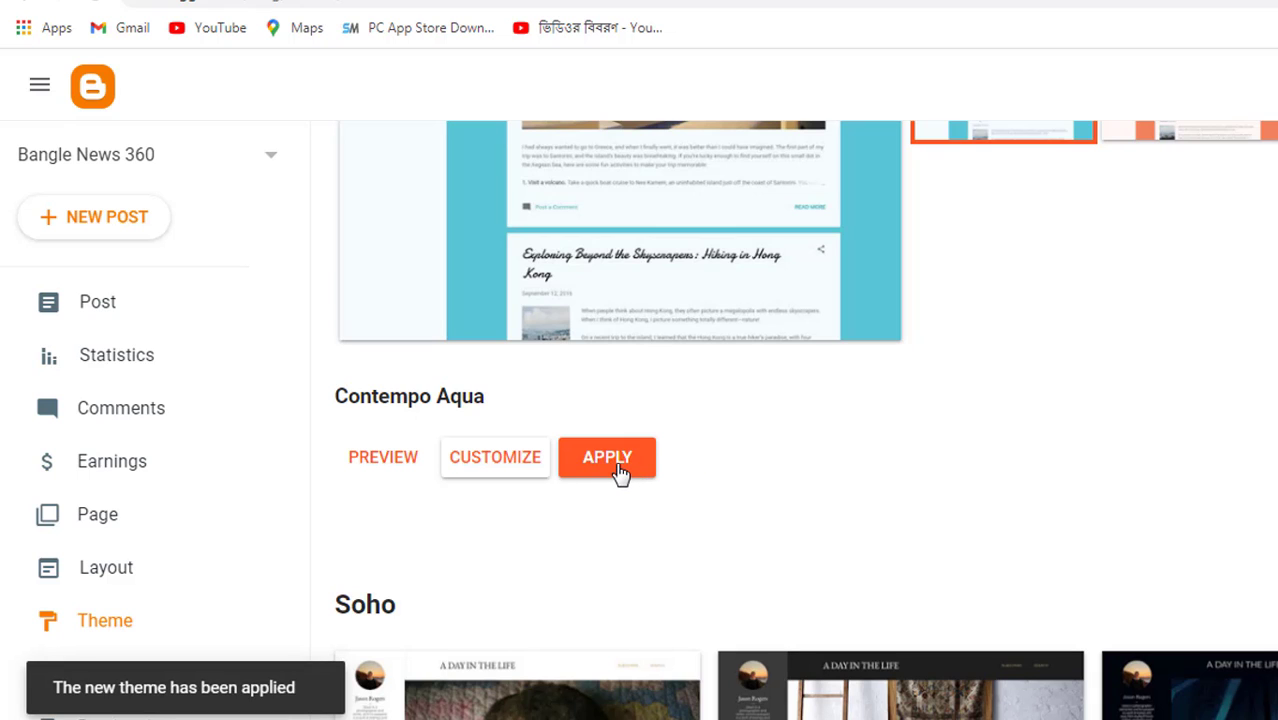
# Open the published blog and look at its profile sidebar
pyautogui.scroll(1, 620, 472)
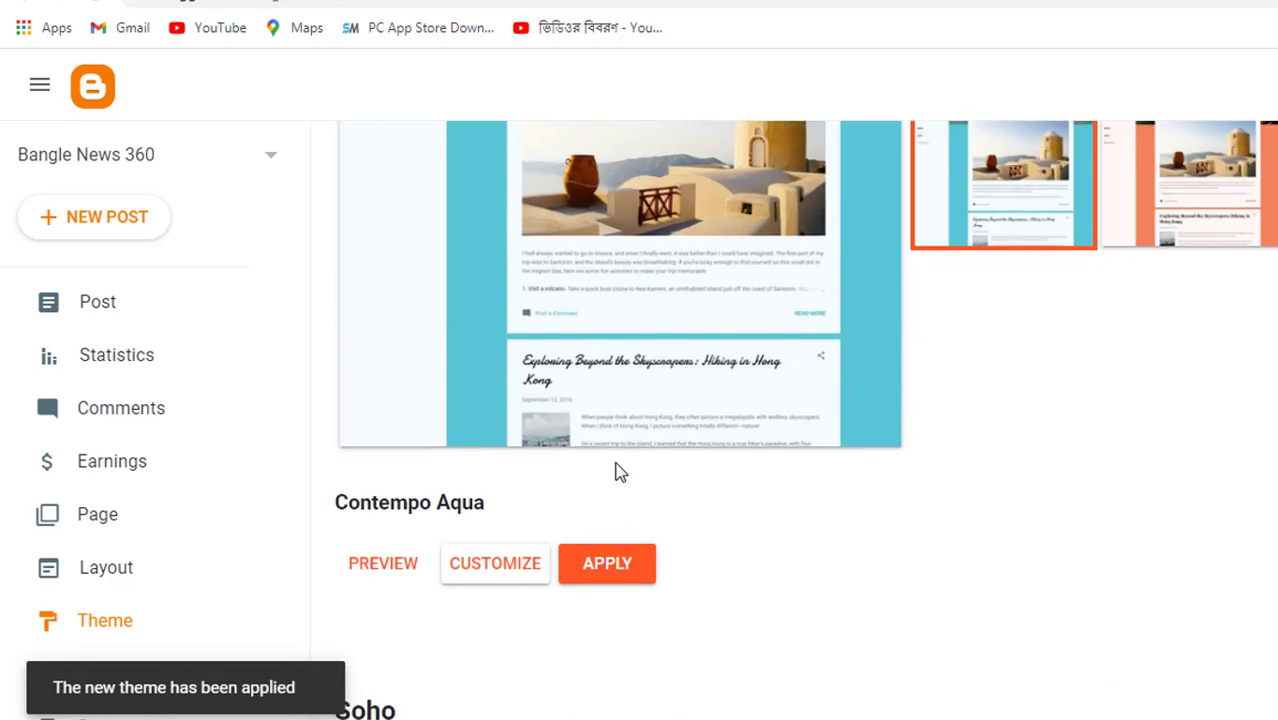
pyautogui.scroll(5, 620, 472)
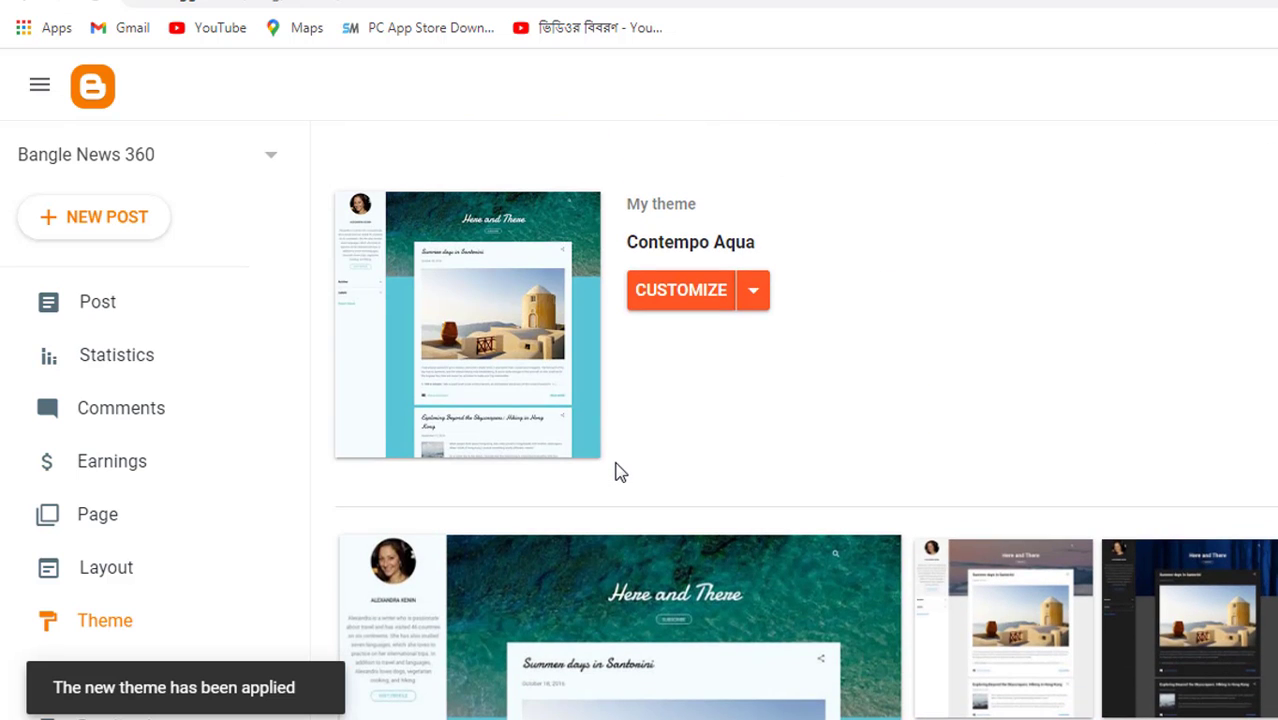
pyautogui.scroll(-1, 123, 689)
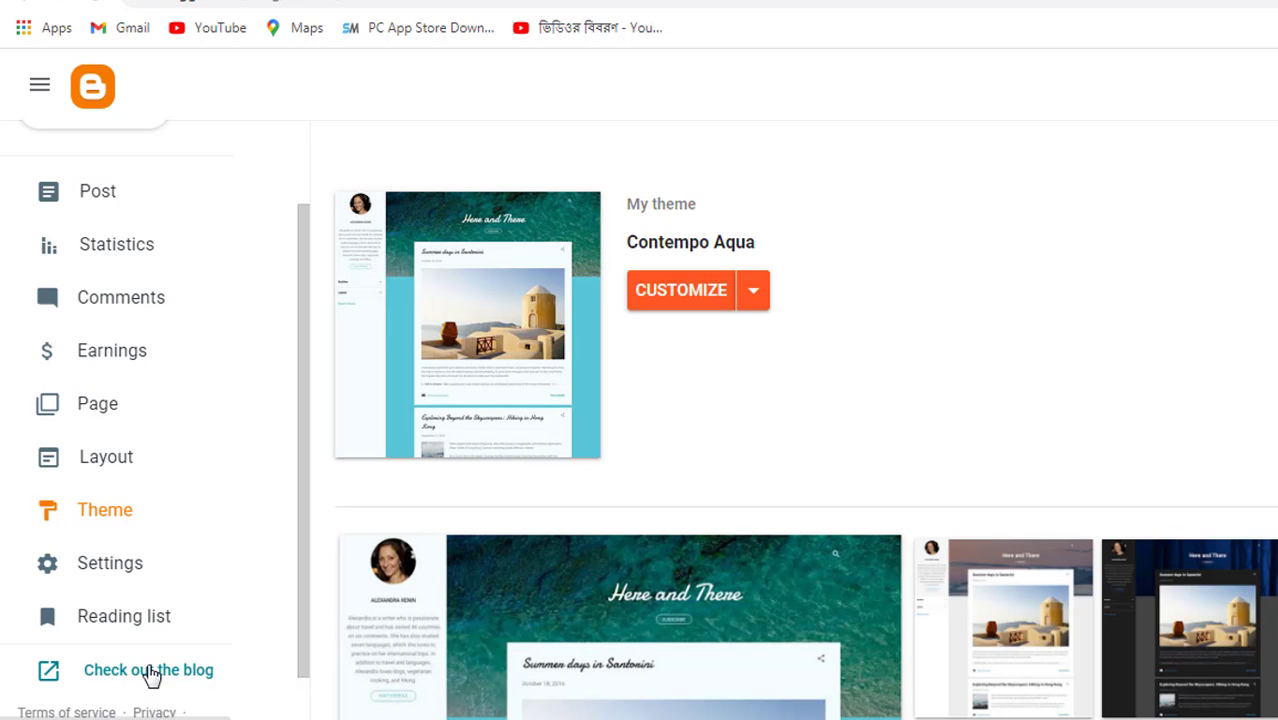
pyautogui.click(148, 677)
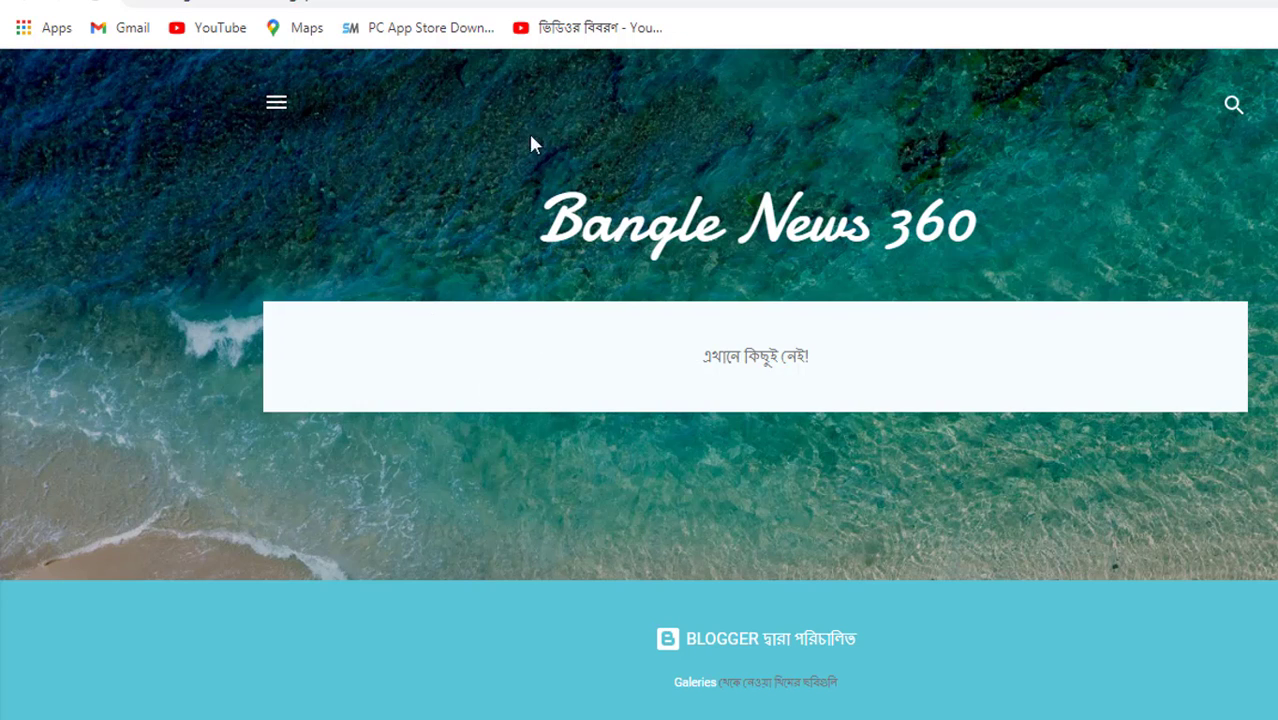
pyautogui.click(276, 106)
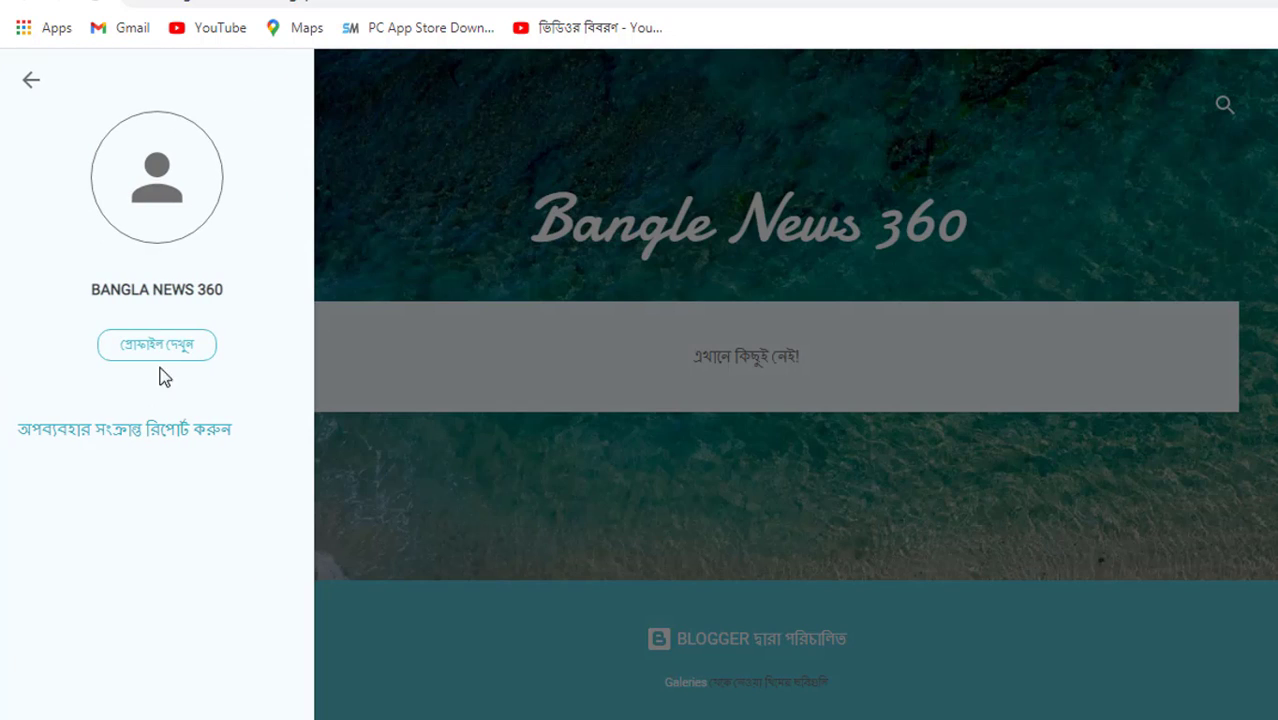
pyautogui.click(377, 165)
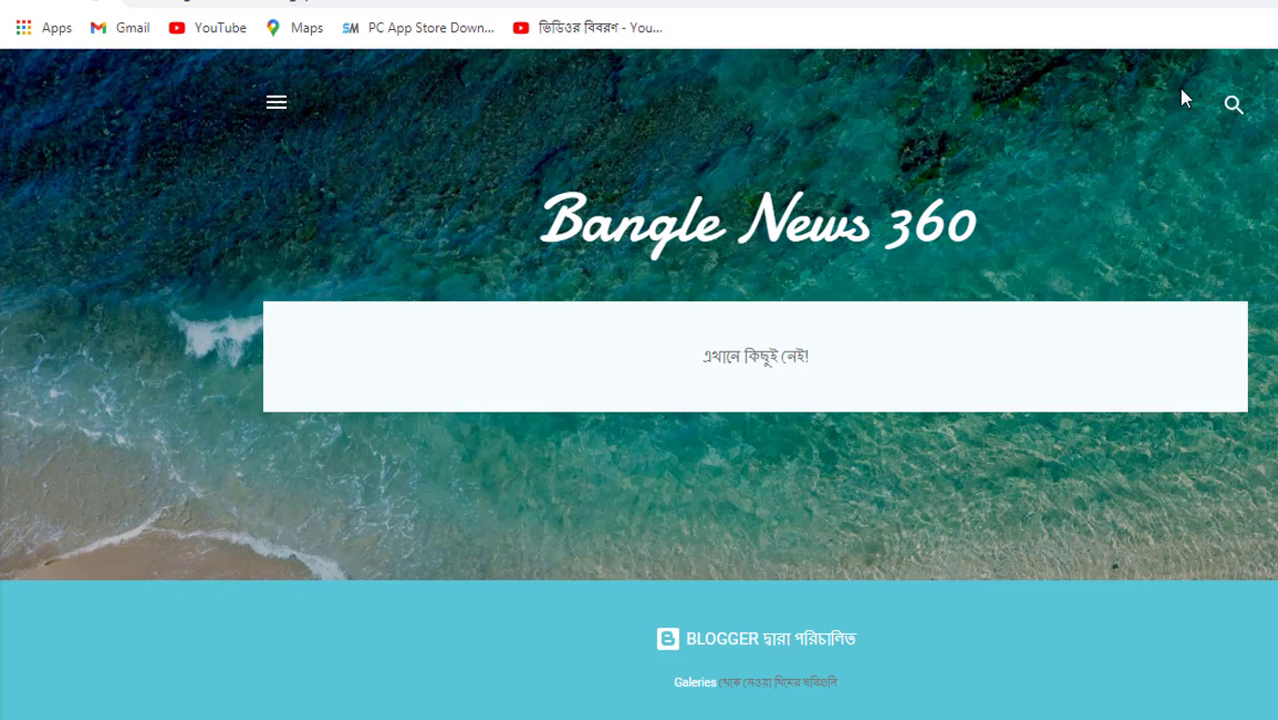
# Try out the blog's search field with the text "egtdfgf" and clear it again
pyautogui.click(1234, 104)
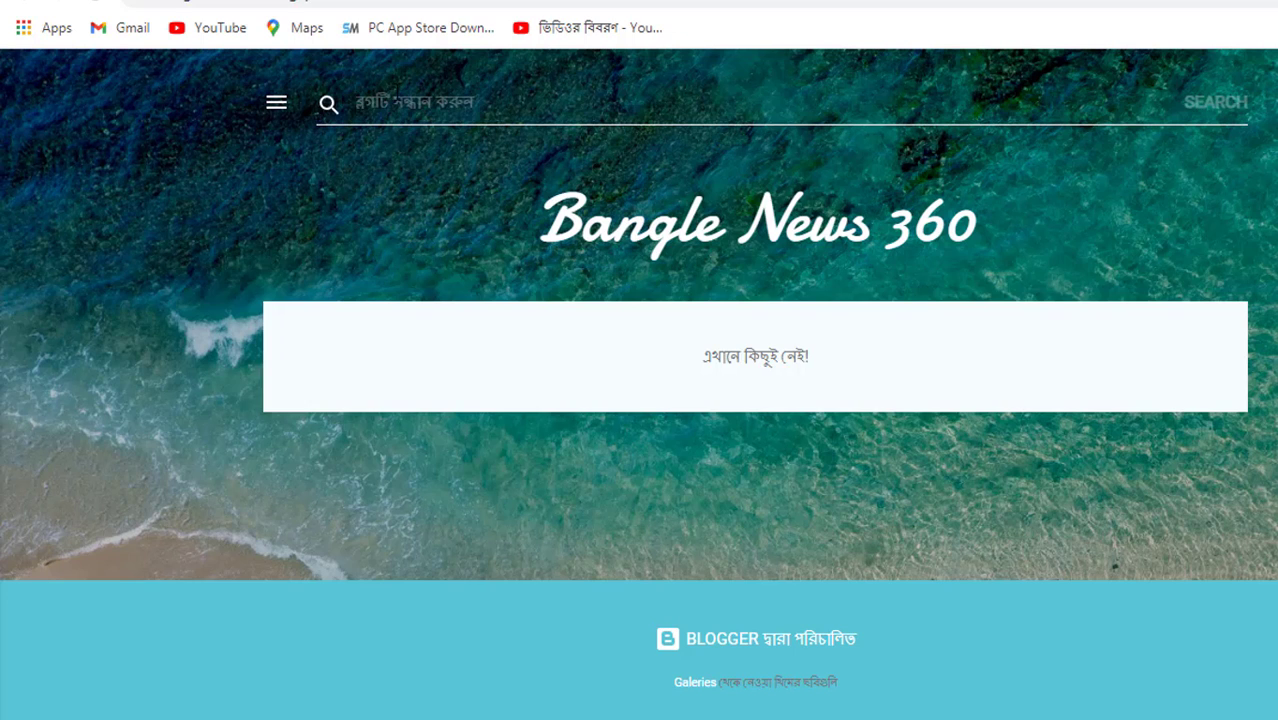
pyautogui.write('egtdfgf')
pyautogui.hotkey('shift', 'Left')
pyautogui.hotkey('shift', 'Left')
pyautogui.hotkey('shift', 'Left')
pyautogui.hotkey('shift', 'Left')
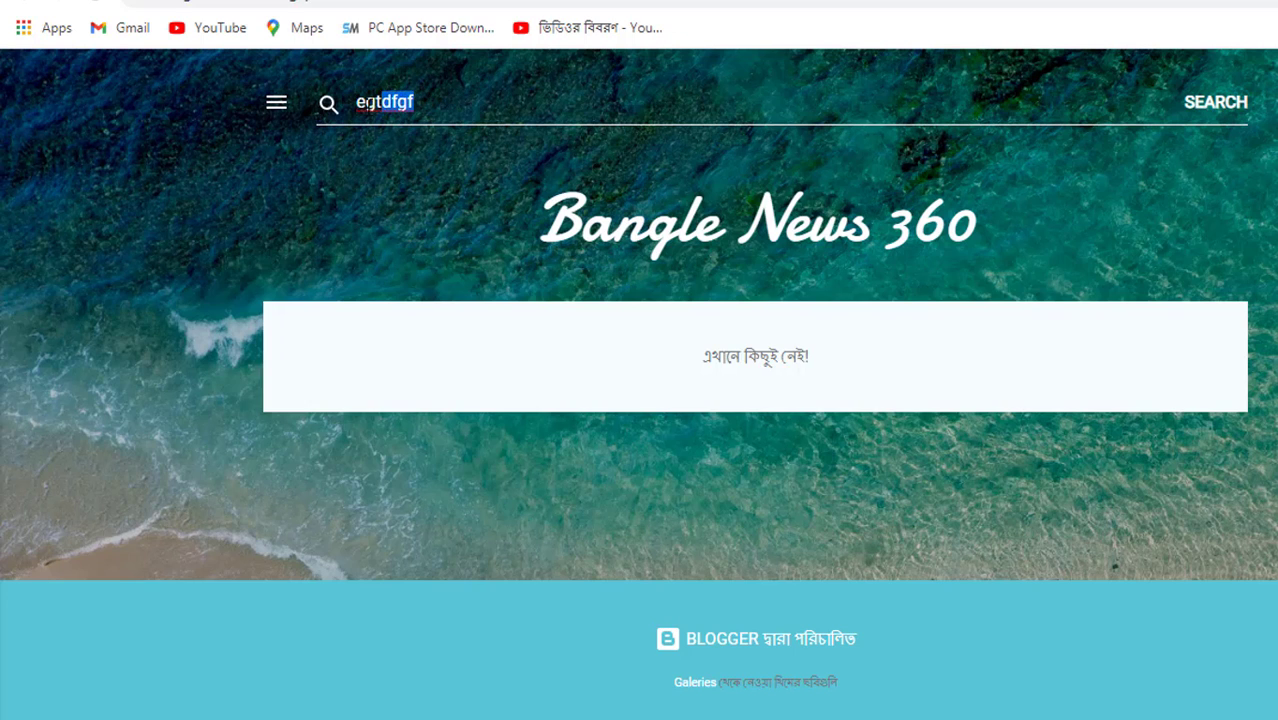
pyautogui.press('BackSpace')
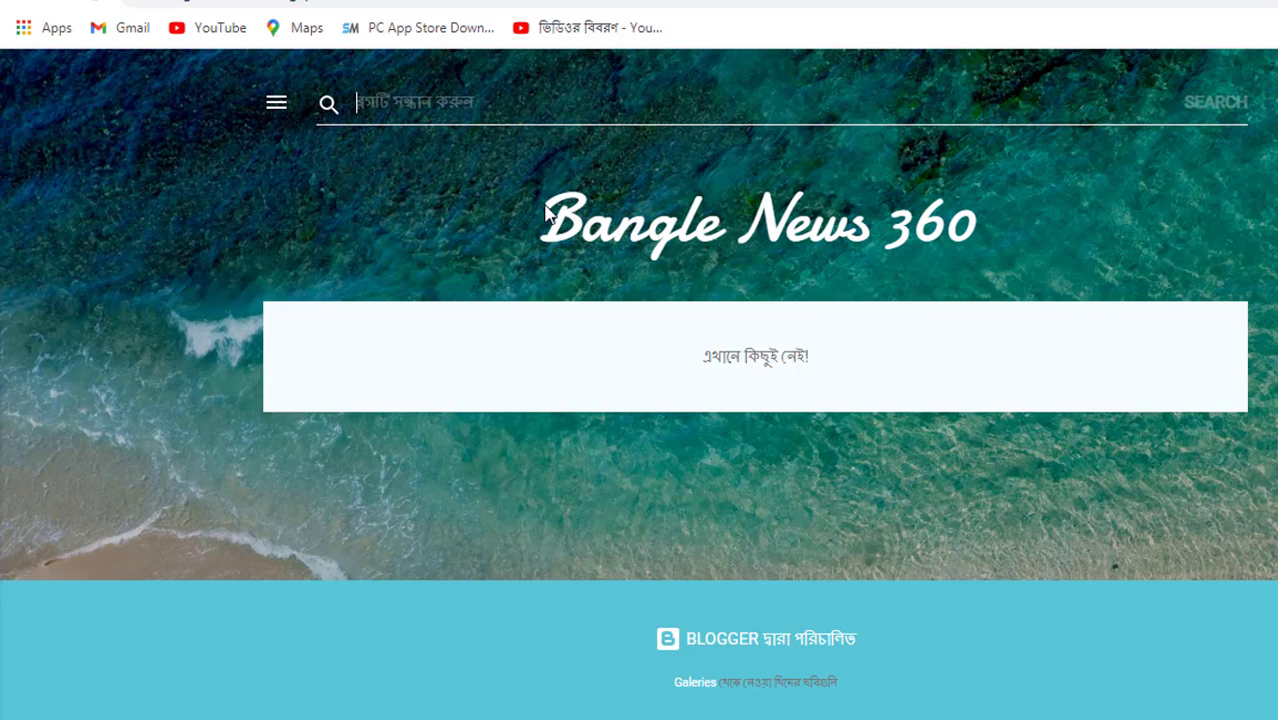
# Return to the Blogger dashboard and view the blog's statistics
pyautogui.click(108, 3)
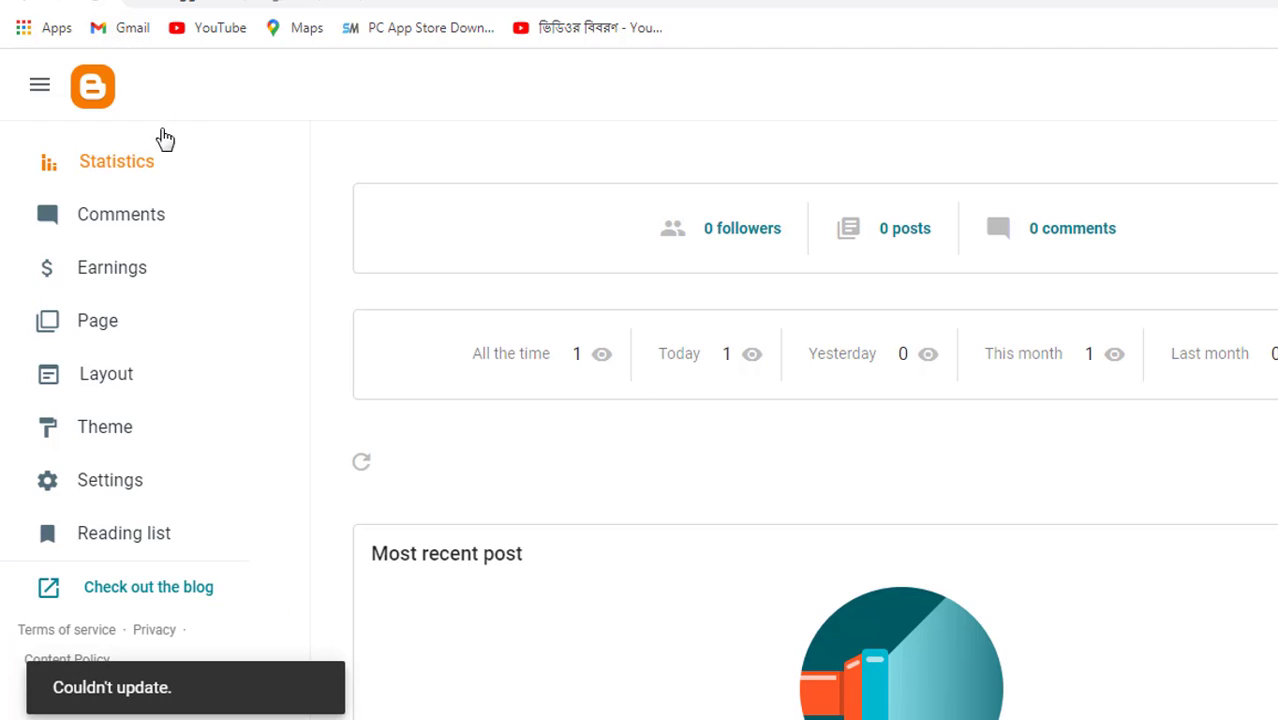
pyautogui.click(120, 170)
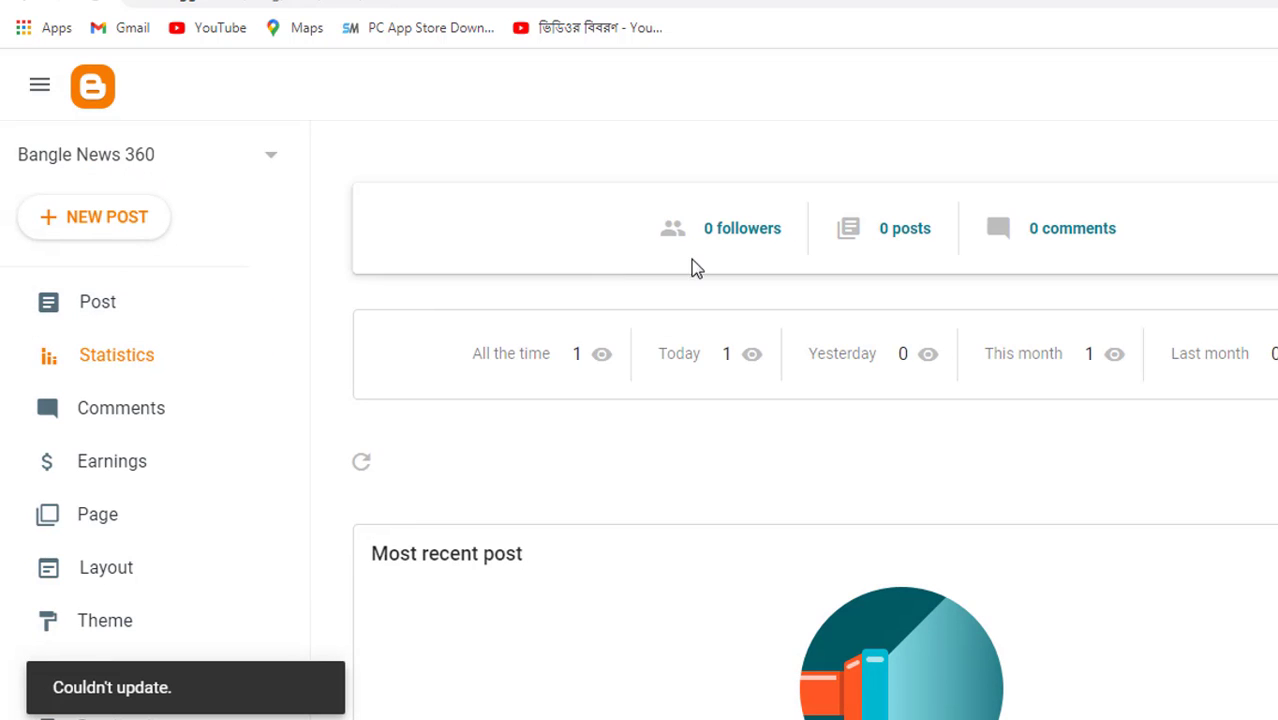
# Start a new blog post and title it "wellcome to my website"
pyautogui.scroll(-3, 824, 300)
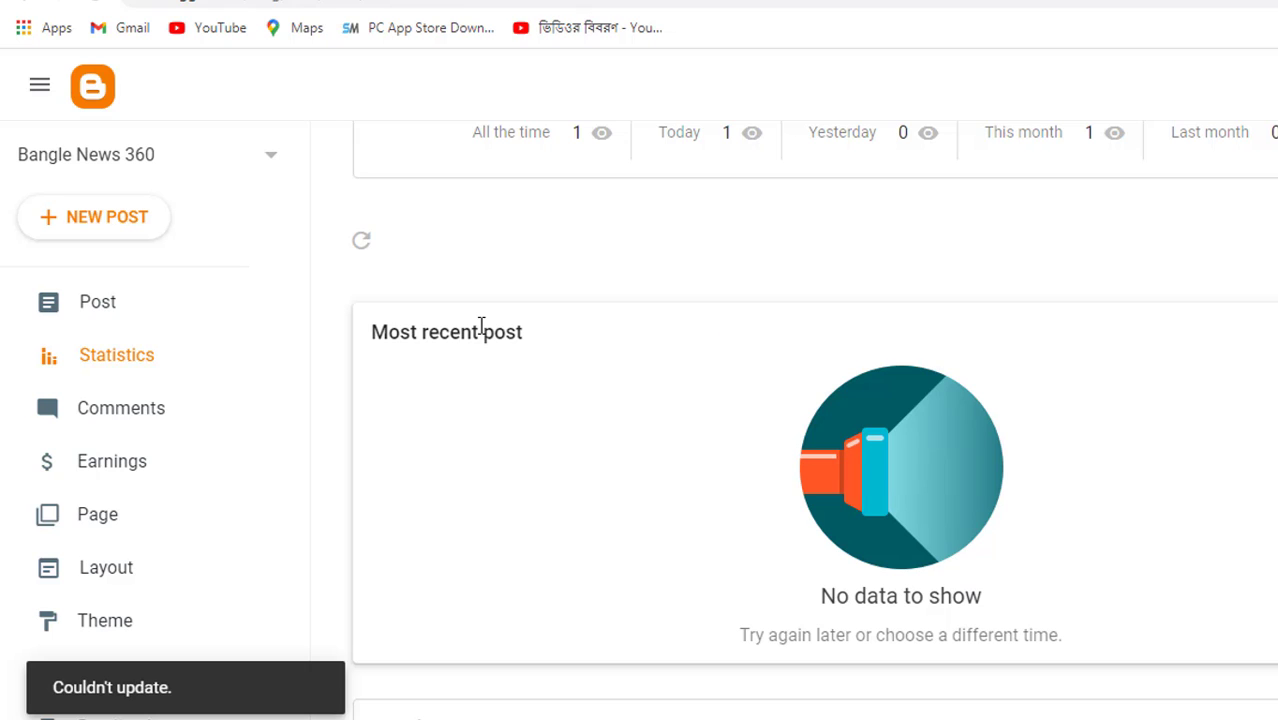
pyautogui.scroll(-1, 481, 326)
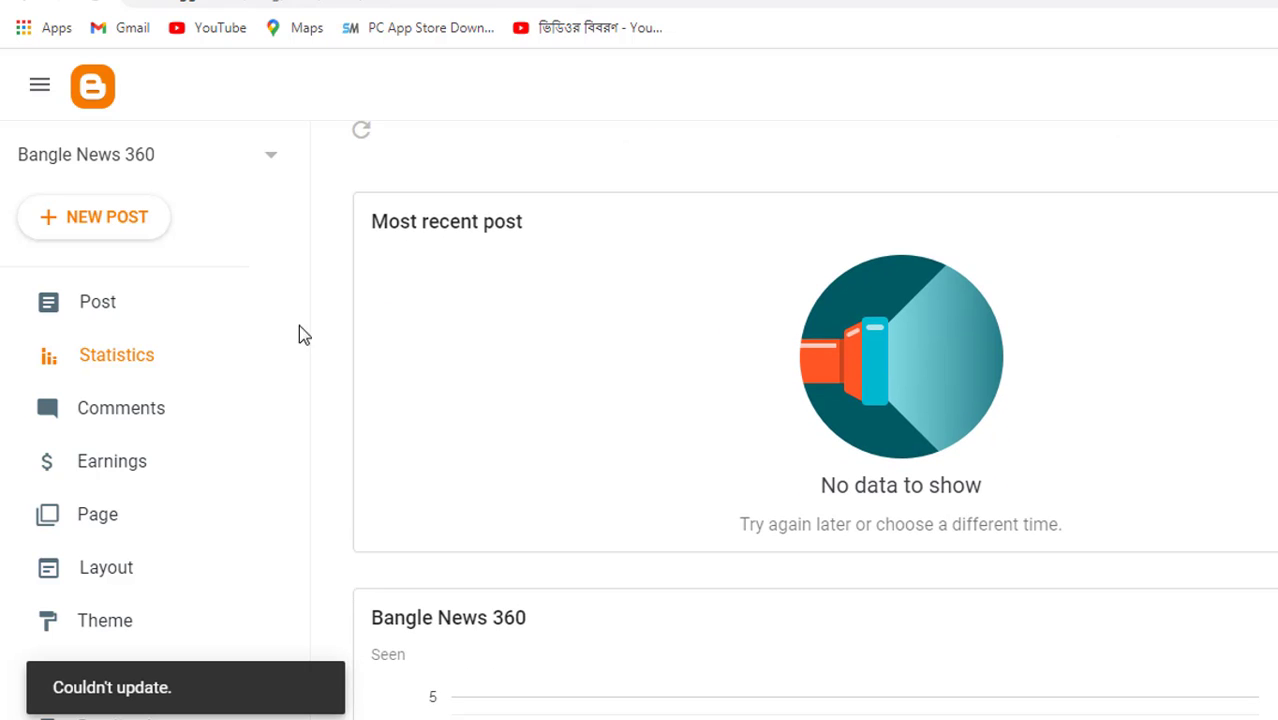
pyautogui.click(122, 224)
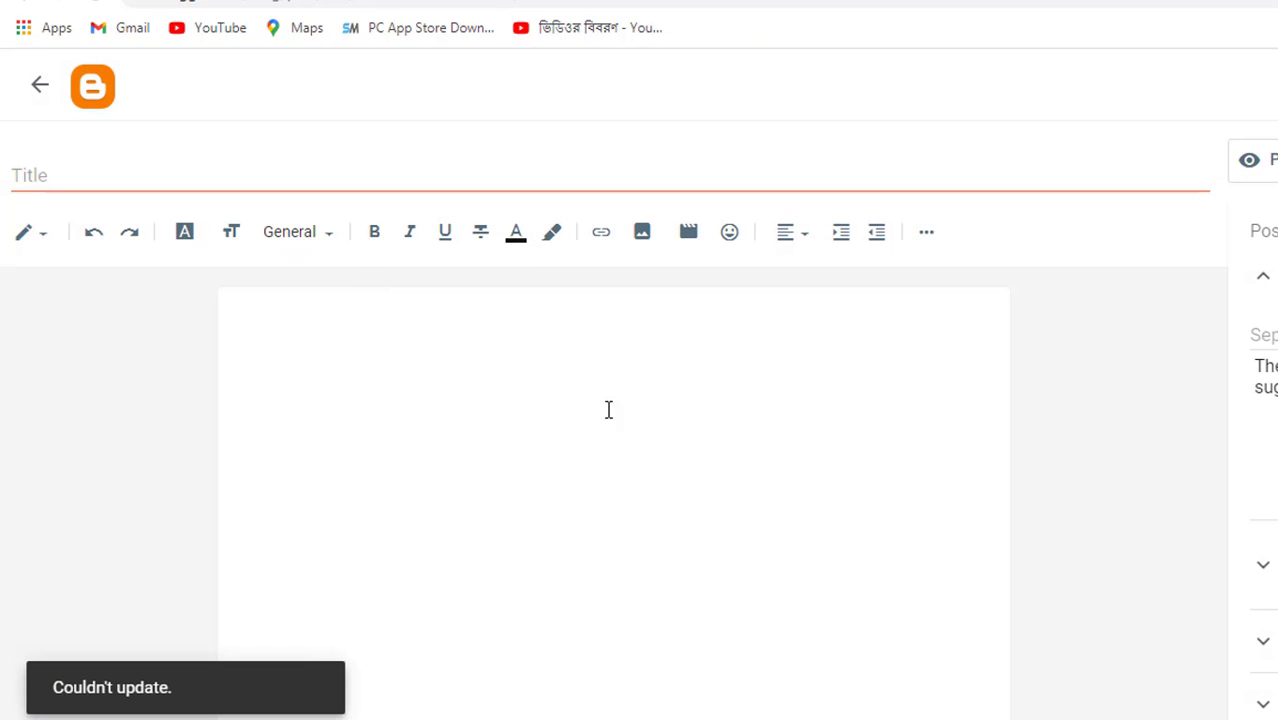
pyautogui.click(69, 172)
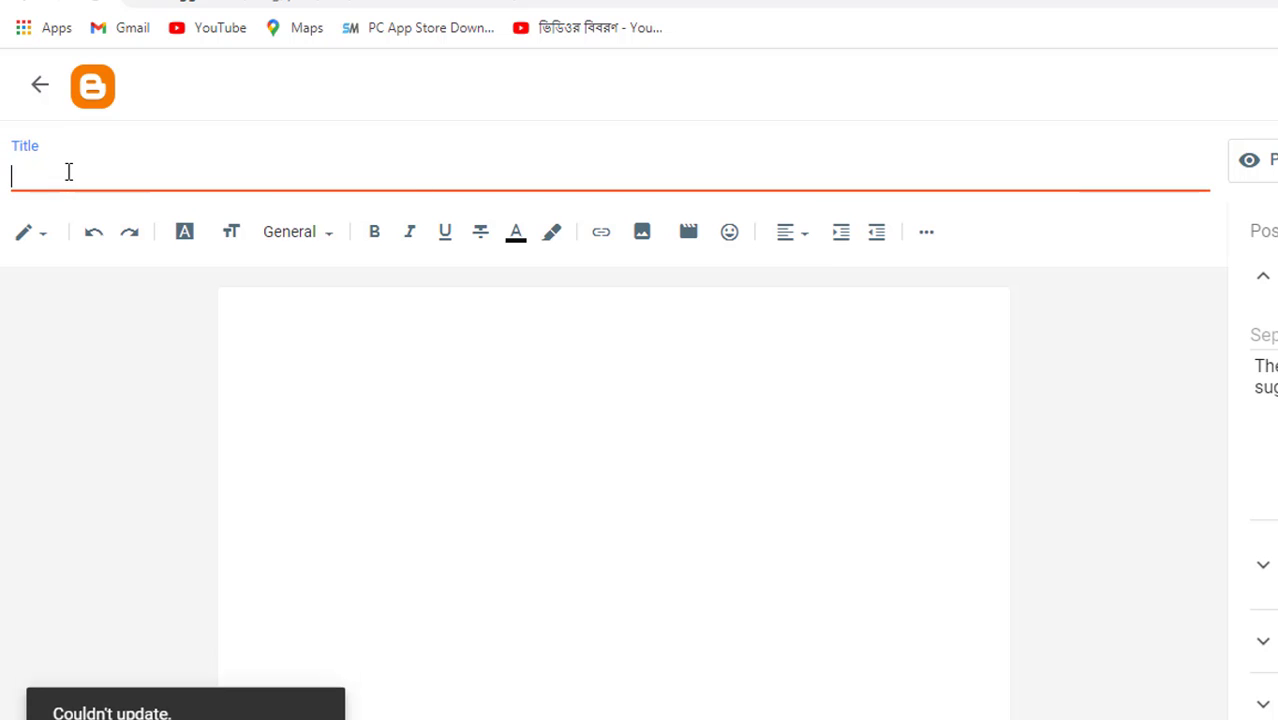
pyautogui.write('well')
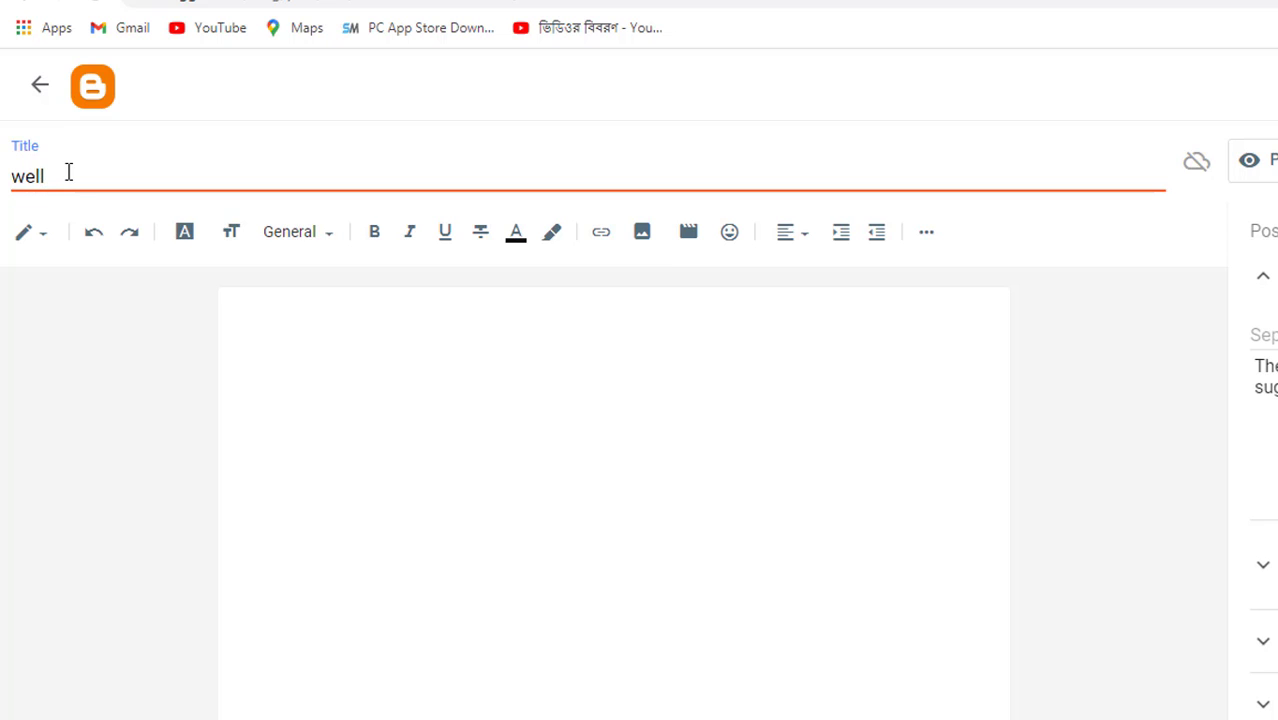
pyautogui.write('come to my website')
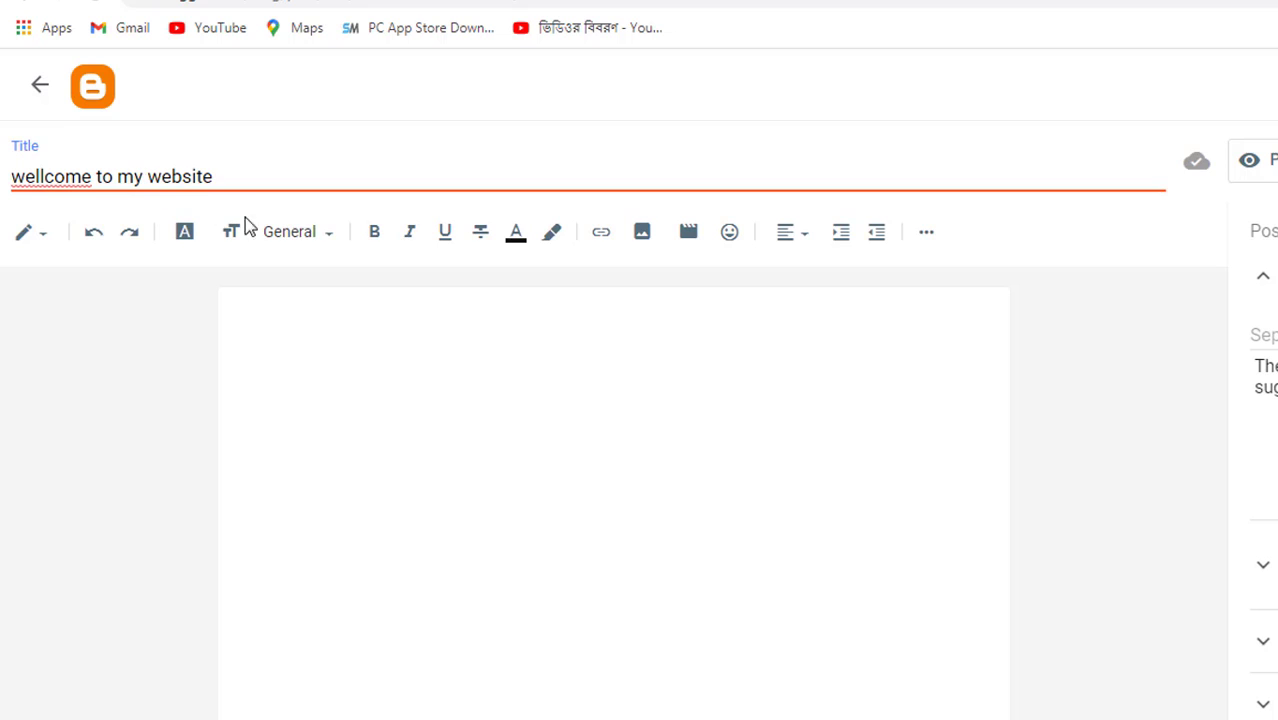
# Fill the post body with one line of random placeholder text beginning with "jkfjlks;afkljalsdfjlkajfl"
pyautogui.click(256, 310)
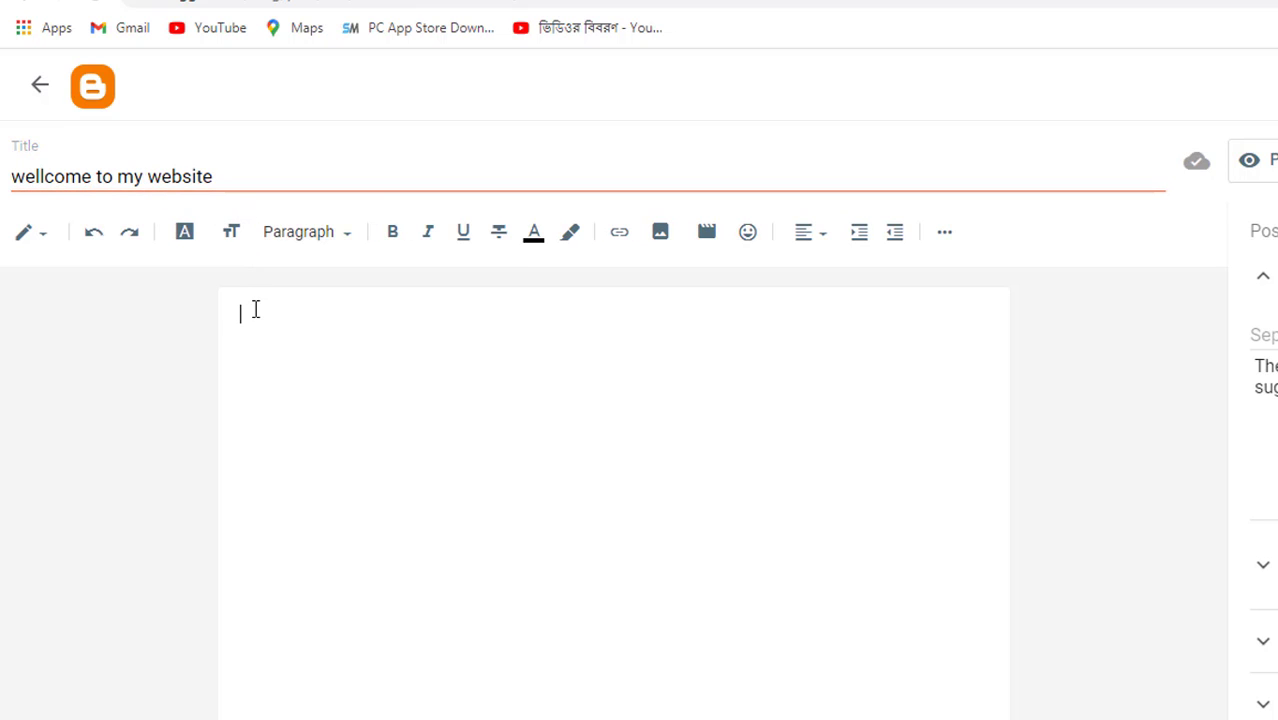
pyautogui.write('jkdjlks;afkljalsdfjlkajflskjflkjflkjfl;ksjfl;k')
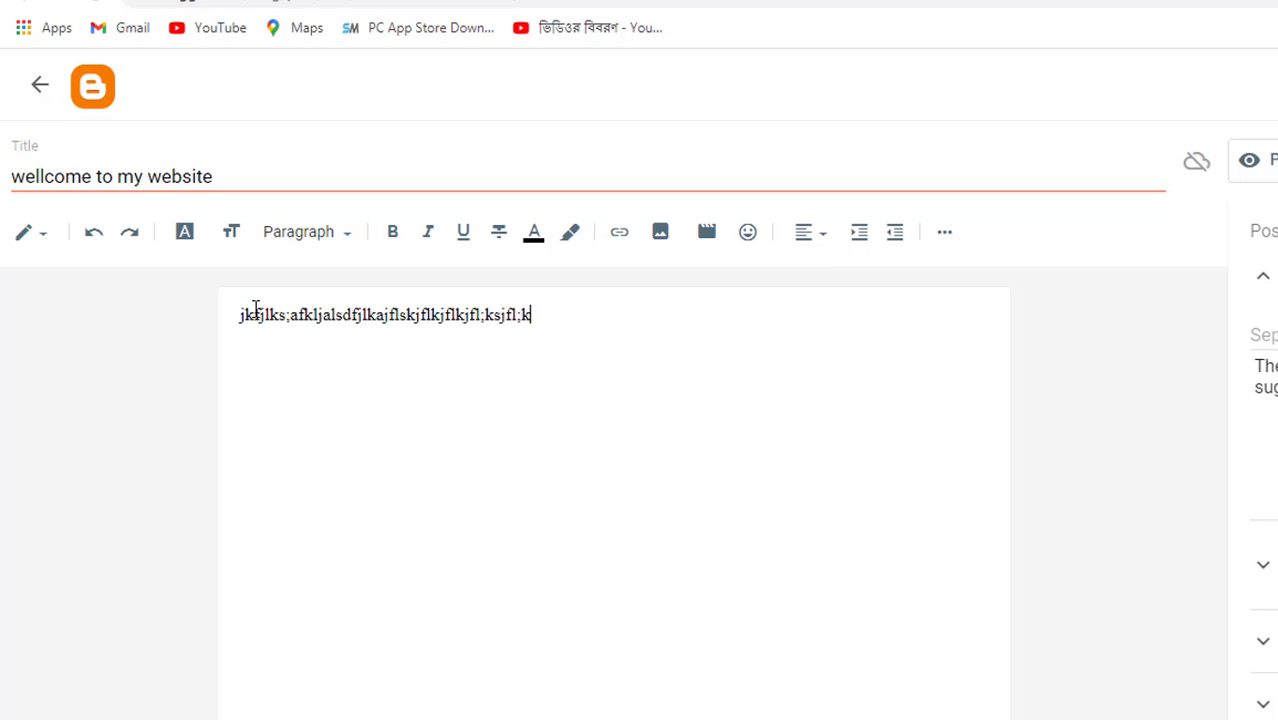
pyautogui.write('jfl;sdlf;n klsfj;sd nflsdjfl sdjfl;kjsdf l')
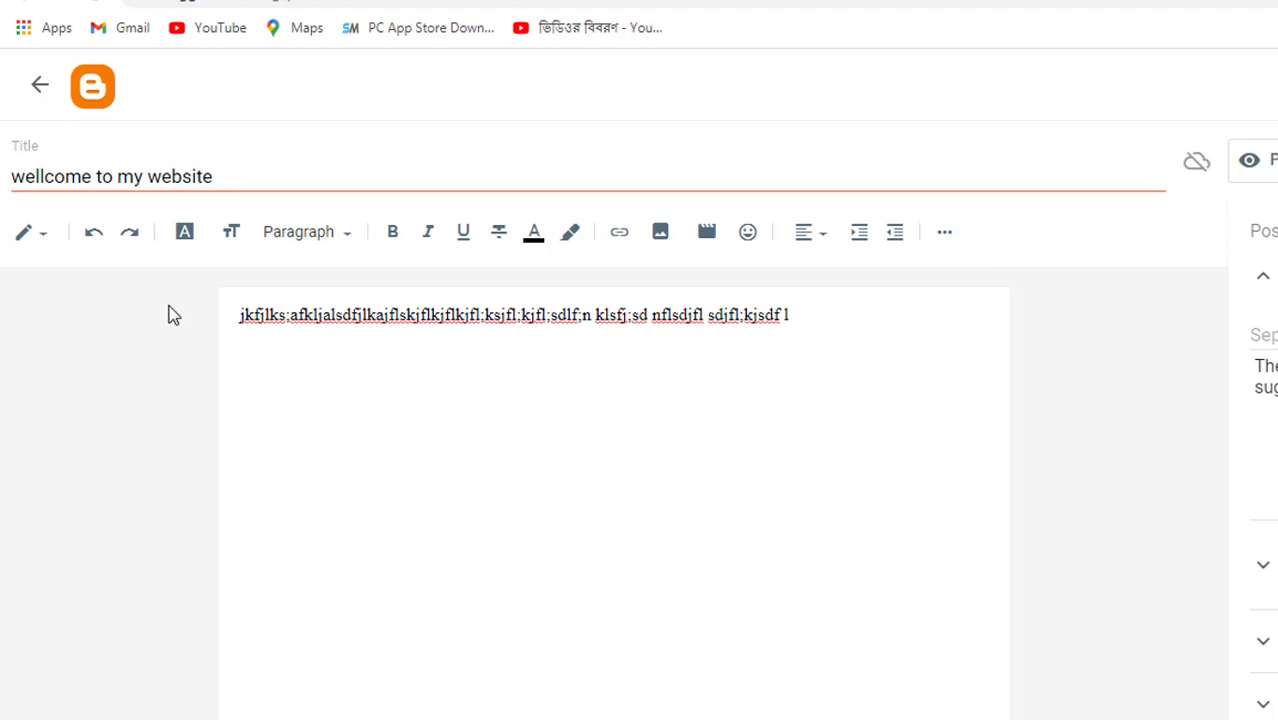
# Format the body line, except its trailing "sdf l", as bold, italic, underlined and red
pyautogui.moveTo(768, 314); pyautogui.dragTo(188, 374)
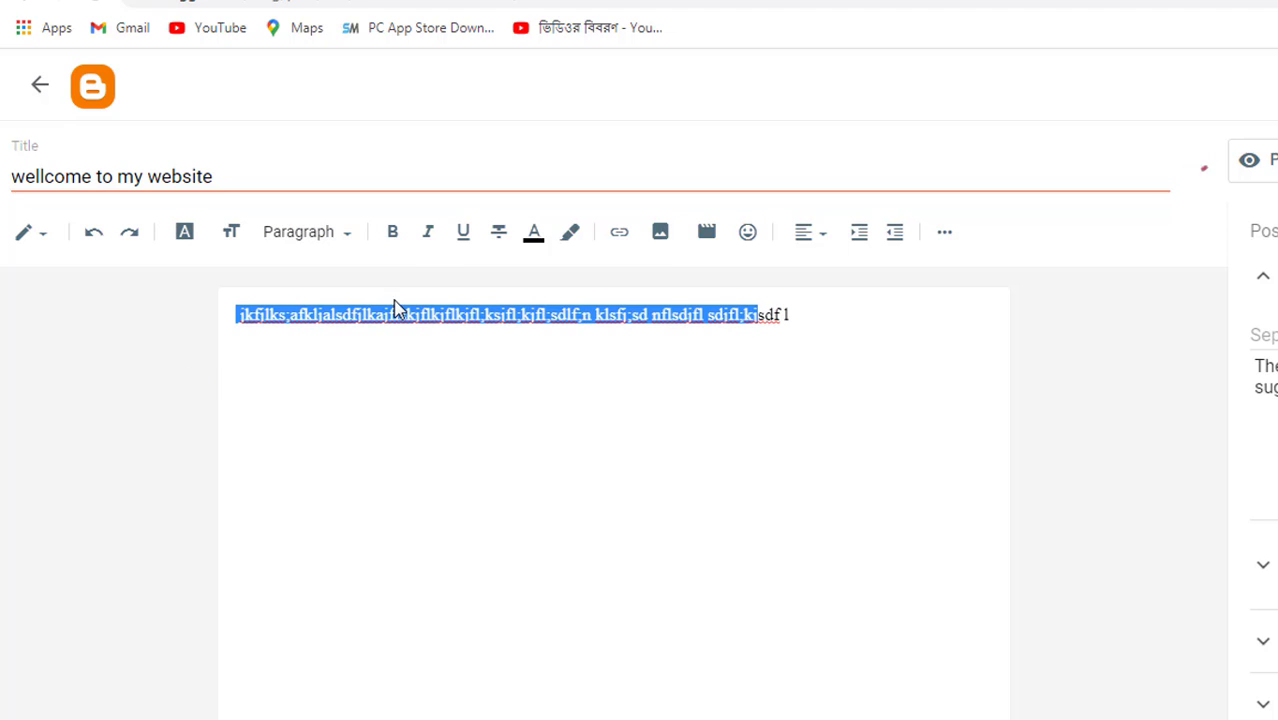
pyautogui.click(392, 232)
pyautogui.click(429, 233)
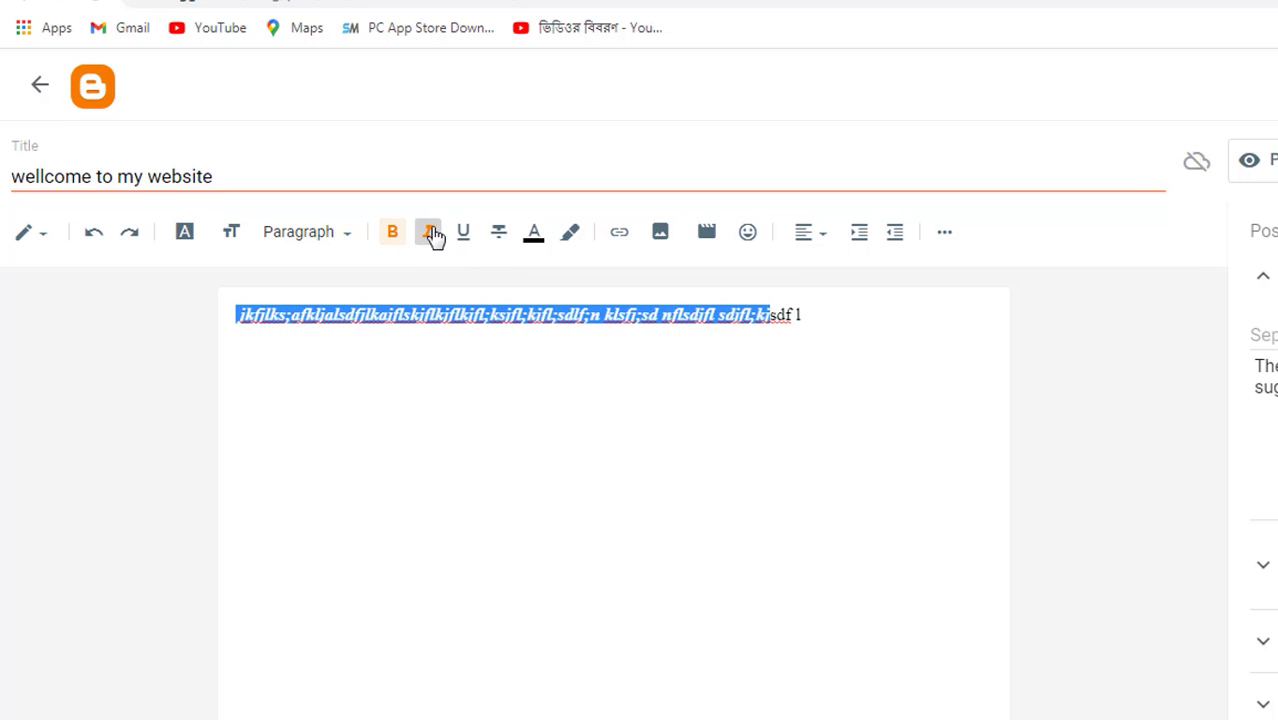
pyautogui.click(460, 234)
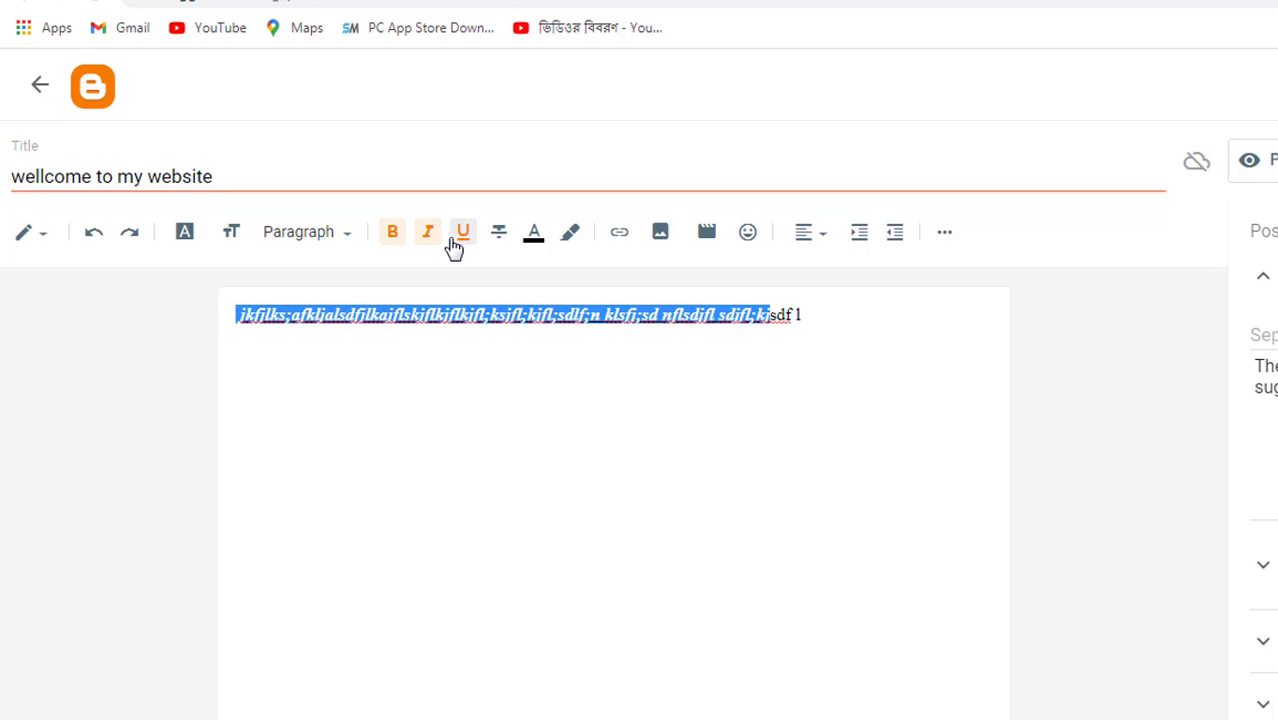
pyautogui.click(534, 238)
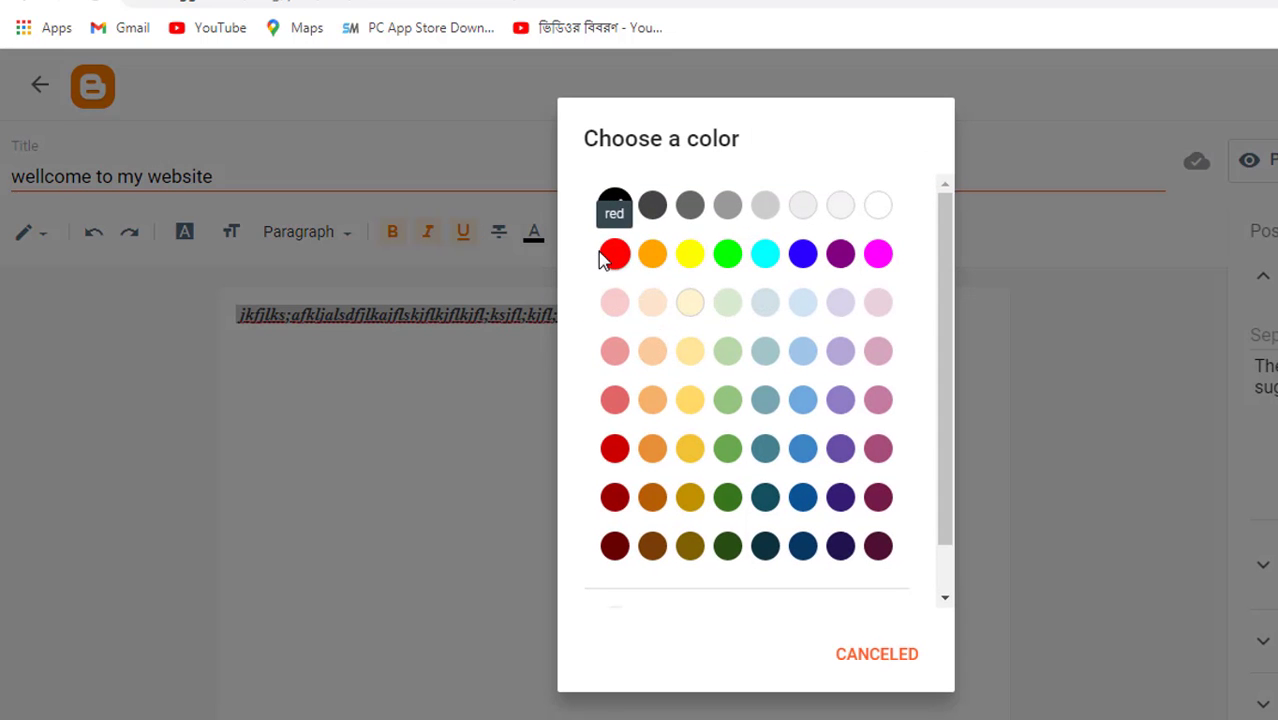
pyautogui.click(609, 255)
pyautogui.click(591, 366)
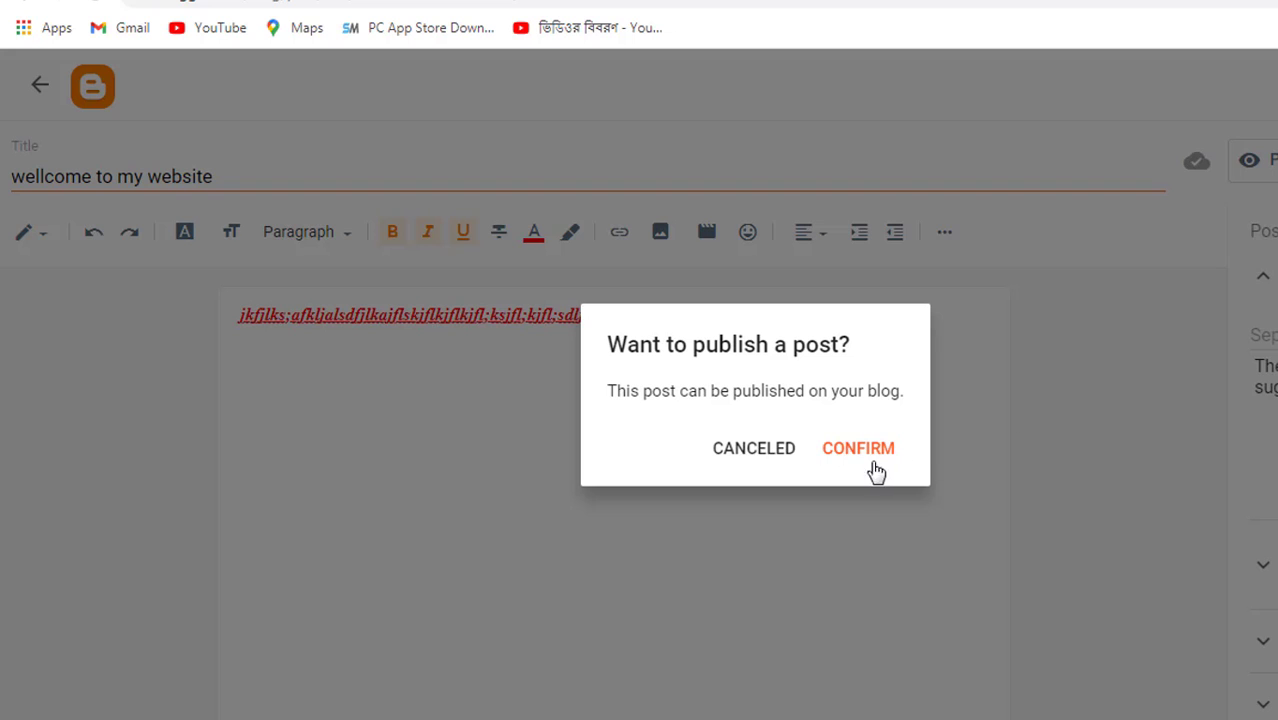
# Publish the "wellcome to my website" post on the blog
pyautogui.click(857, 452)
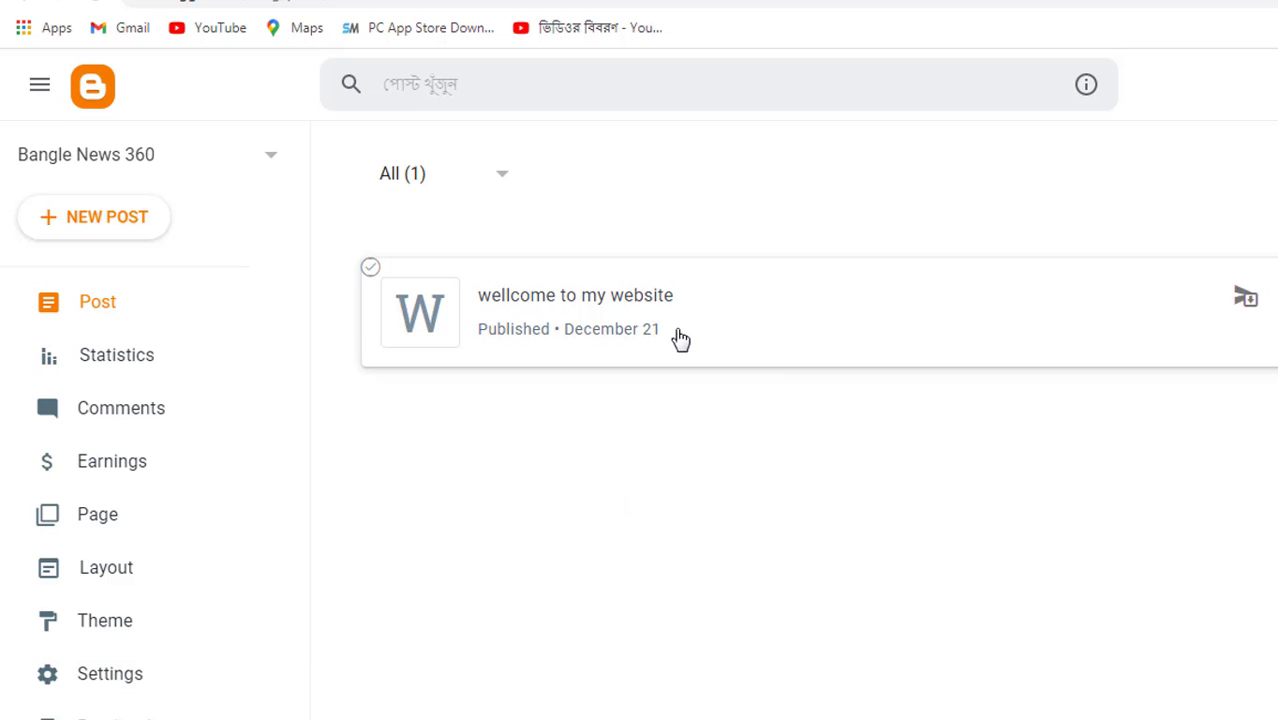
pyautogui.moveTo(480, 311); pyautogui.dragTo(639, 305)
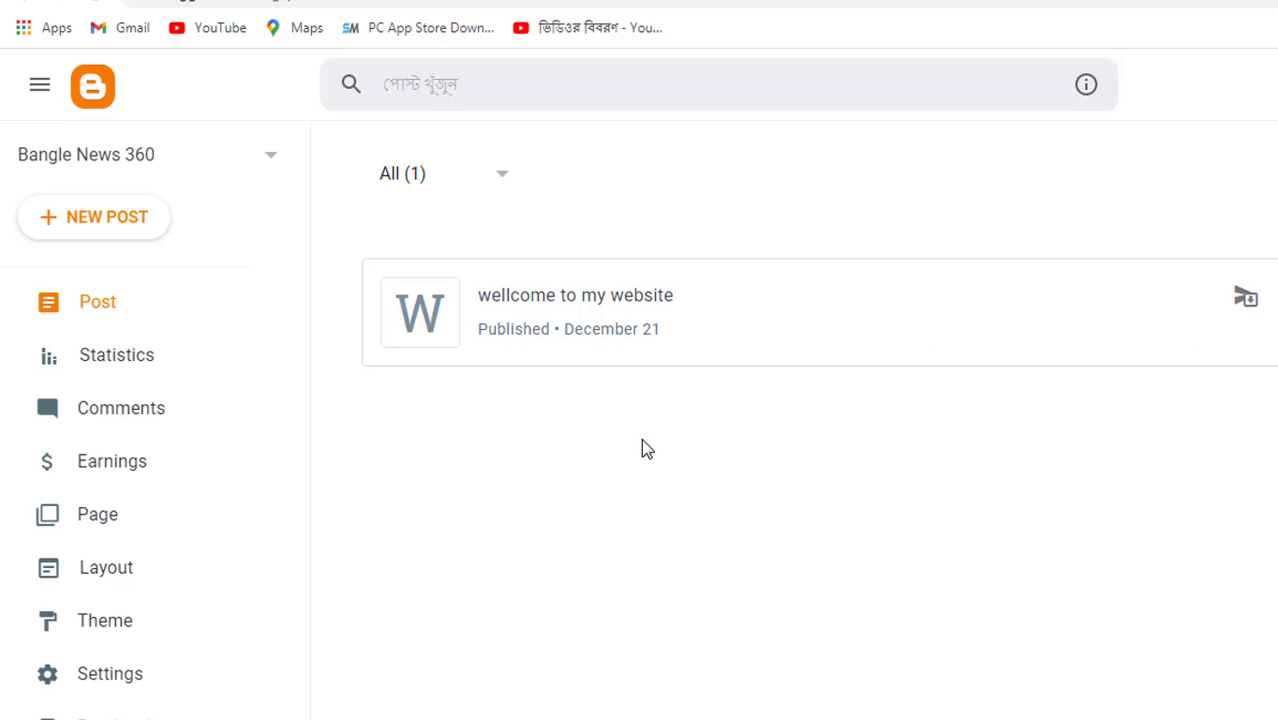
# Open the live blog and examine how the new post appears on its home page
pyautogui.scroll(-3, 225, 491)
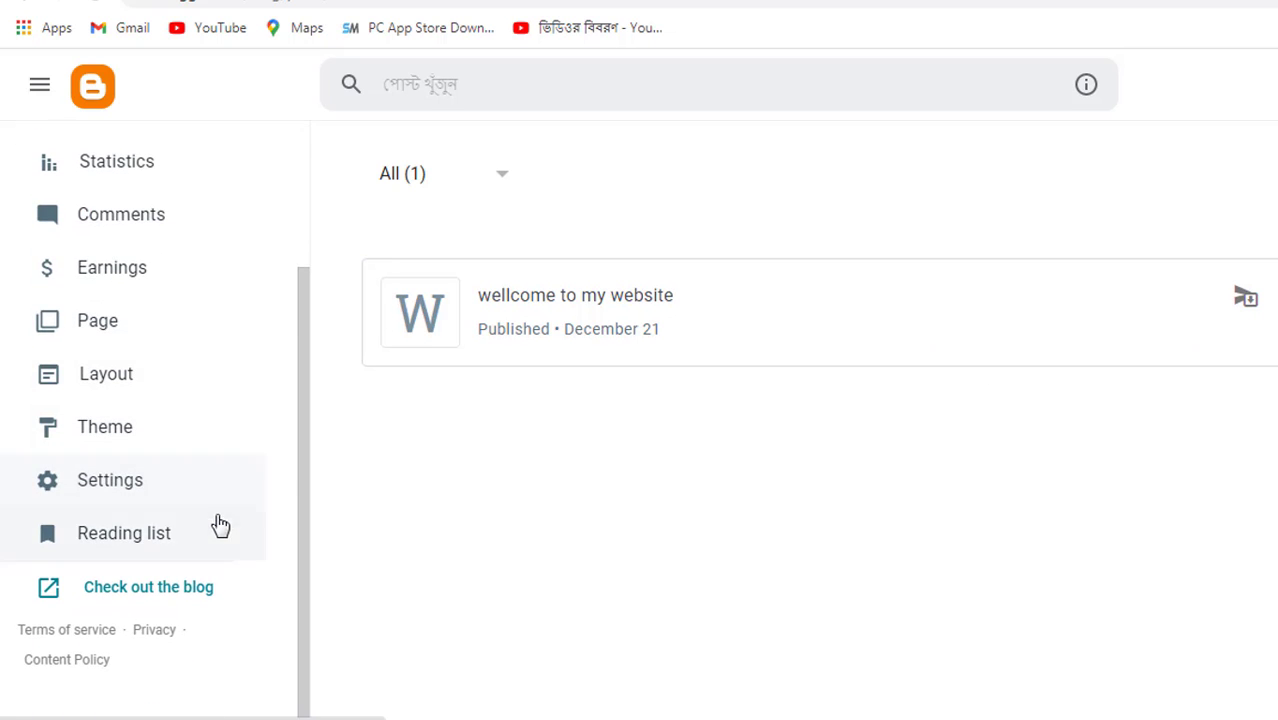
pyautogui.click(161, 591)
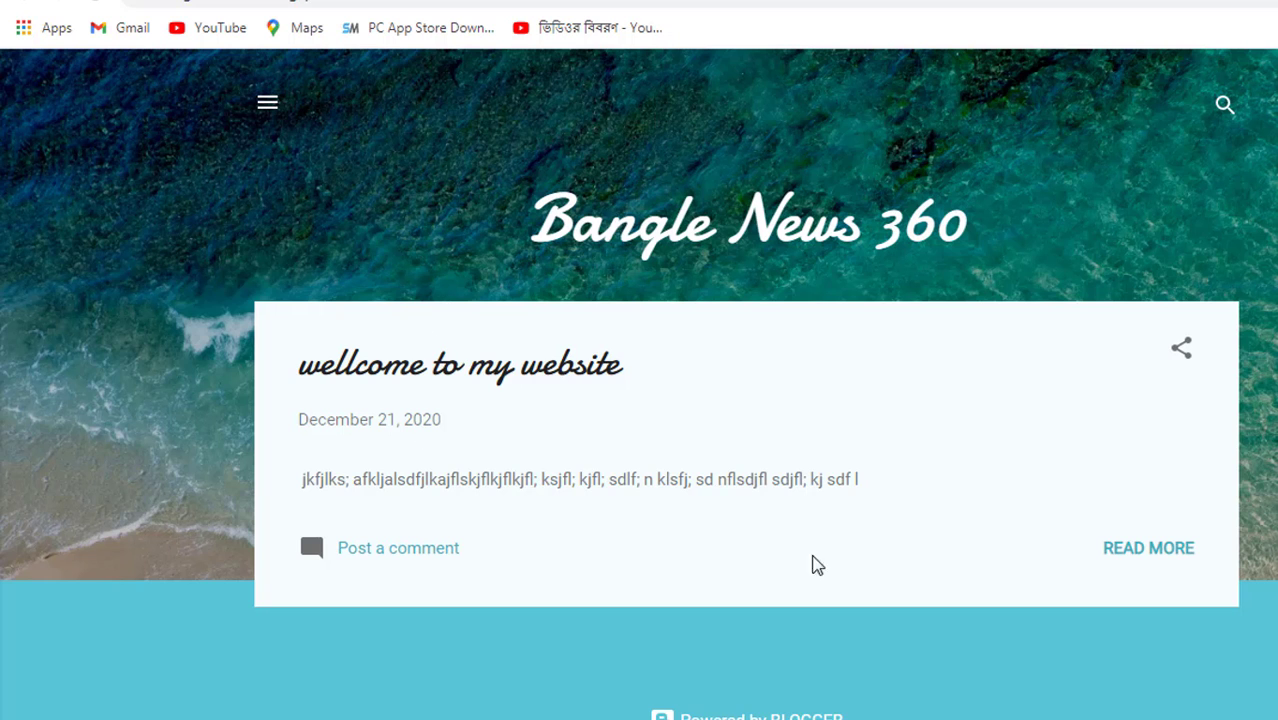
pyautogui.scroll(-1, 838, 491)
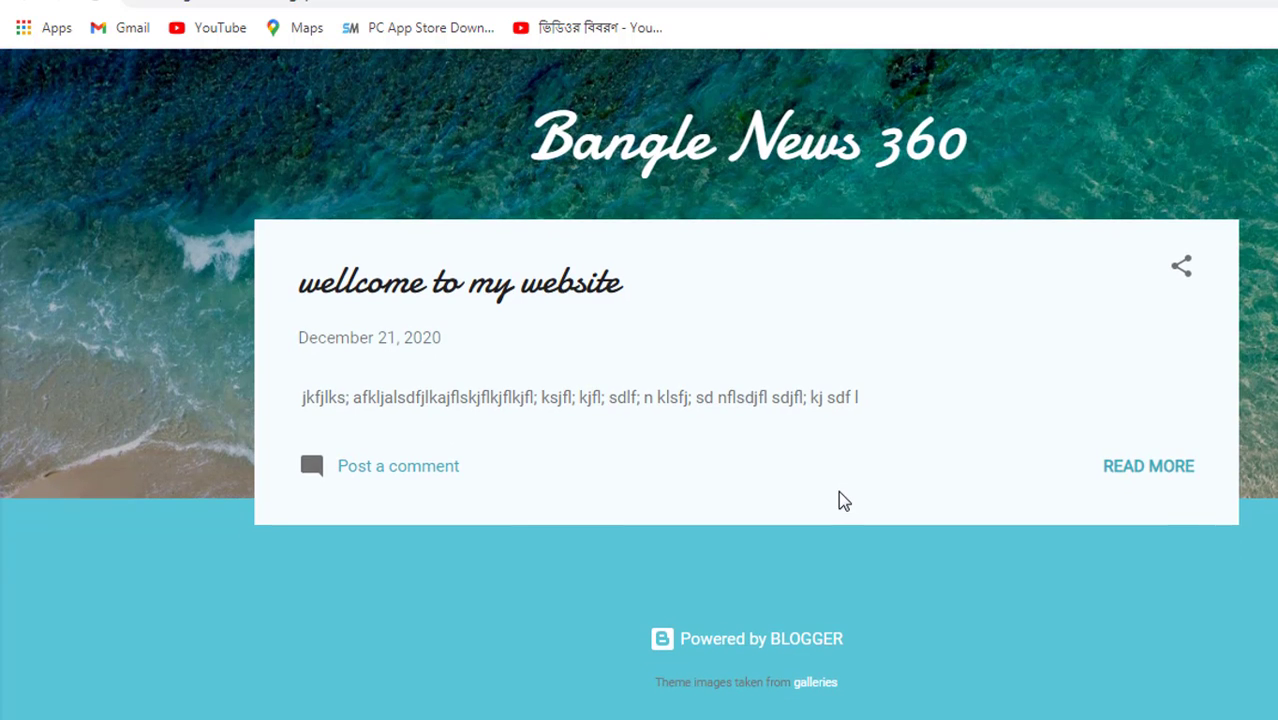
pyautogui.scroll(1, 838, 491)
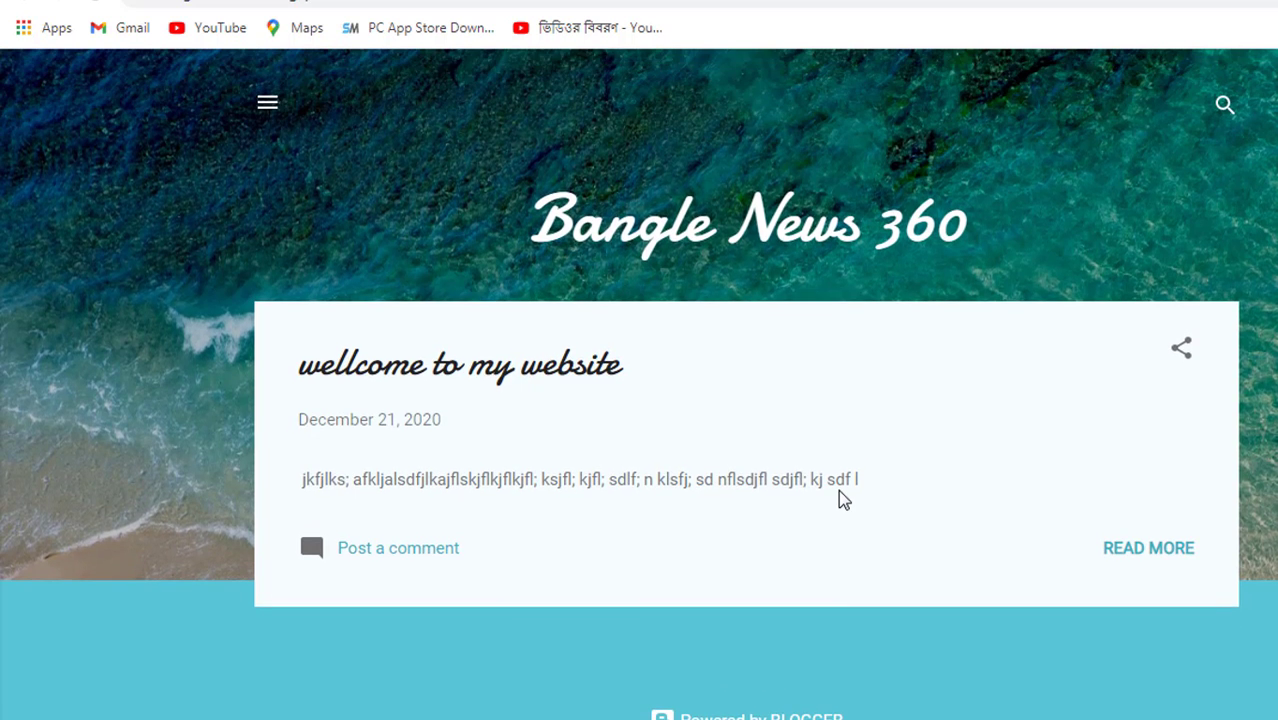
pyautogui.scroll(-1, 838, 498)
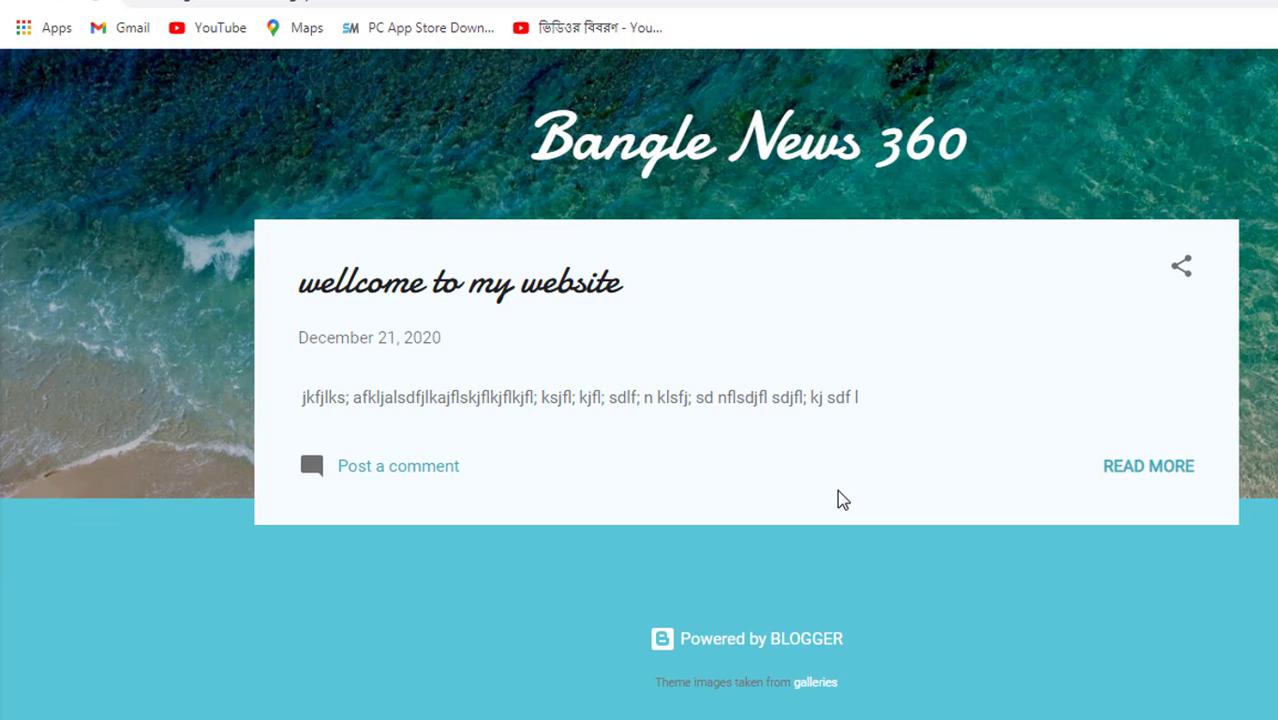